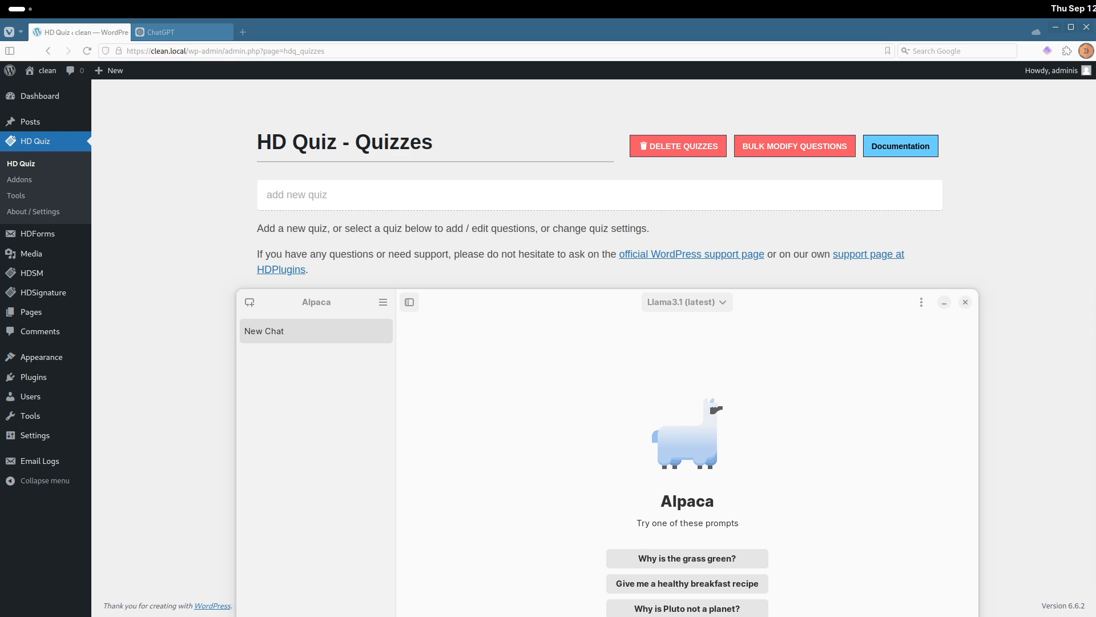
Browse the Llama3.1 model sizes available in the Alpaca model manager, then close the dialog.
{"action": "left_click_drag", "start_coordinate": [825, 297], "coordinate": [793, 114]}
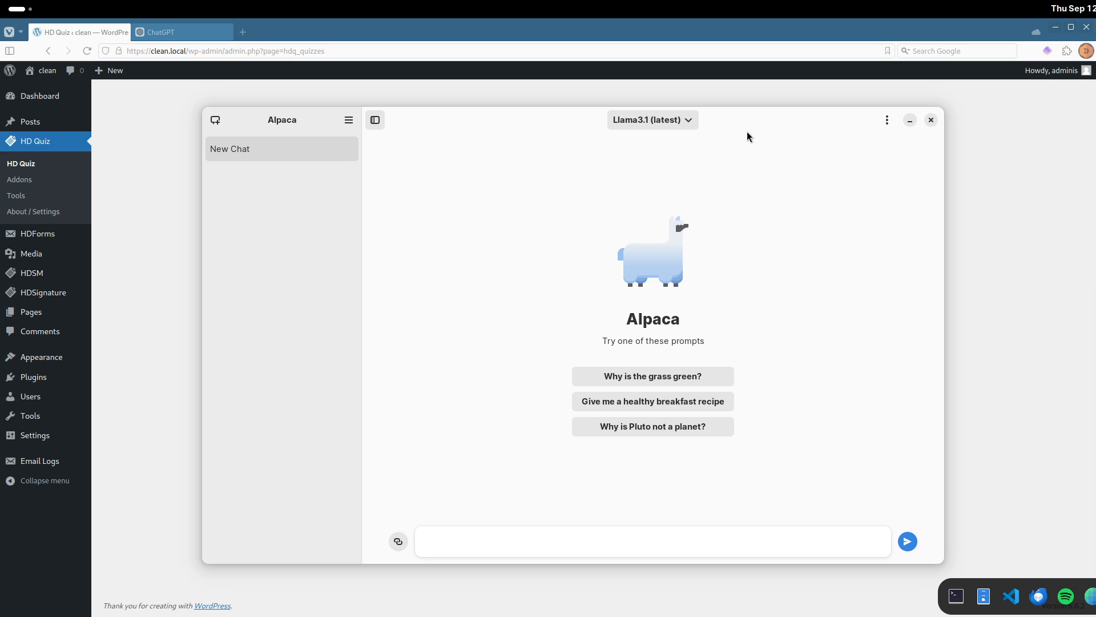
{"action": "left_click", "coordinate": [349, 120]}
{"action": "left_click", "coordinate": [355, 167]}
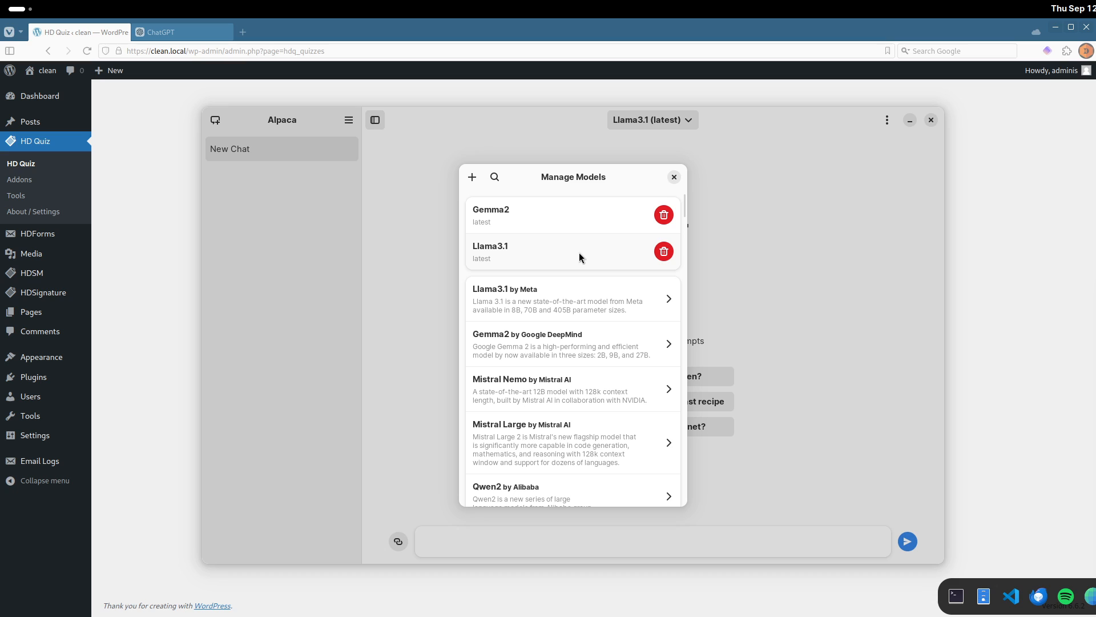
{"action": "left_click", "coordinate": [573, 296]}
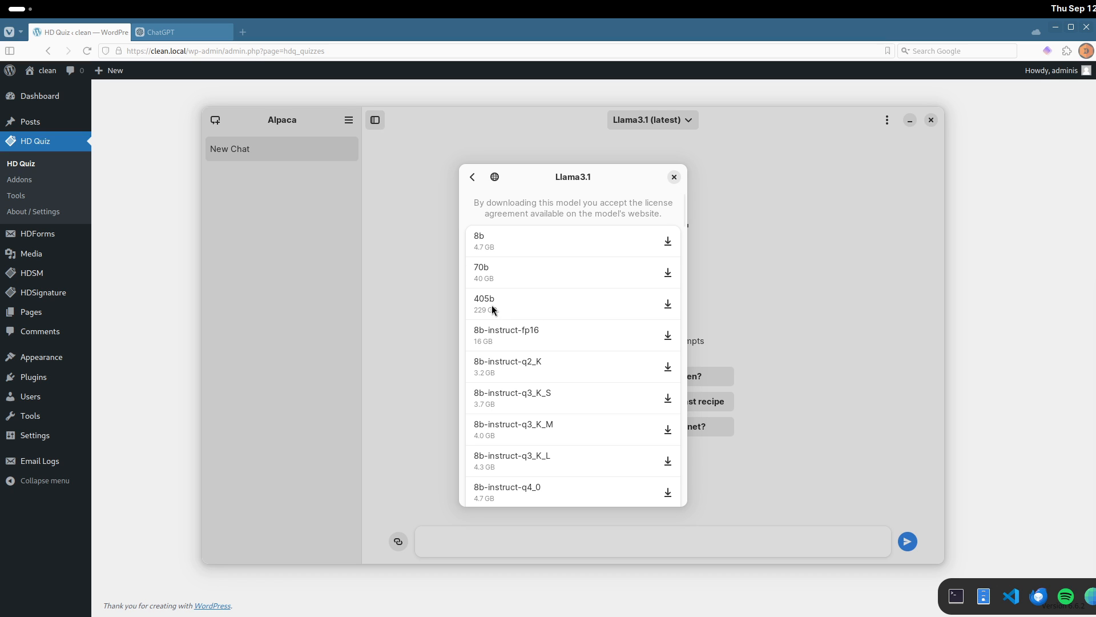
{"action": "left_click", "coordinate": [674, 177]}
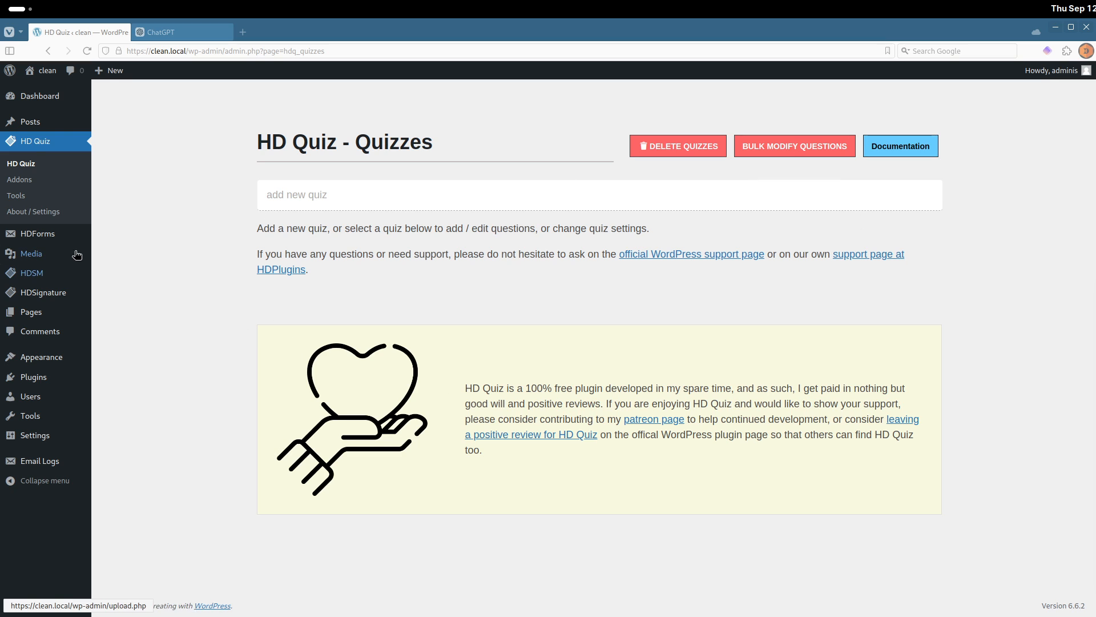
Open the HD Quiz Tools page and run the Question CSV Uploader tool.
{"action": "left_click", "coordinate": [48, 196]}
{"action": "scroll", "coordinate": [553, 308], "scroll_direction": "down", "scroll_amount": 2}
{"action": "left_click_drag", "start_coordinate": [375, 406], "coordinate": [551, 409]}
{"action": "left_click", "coordinate": [784, 458]}
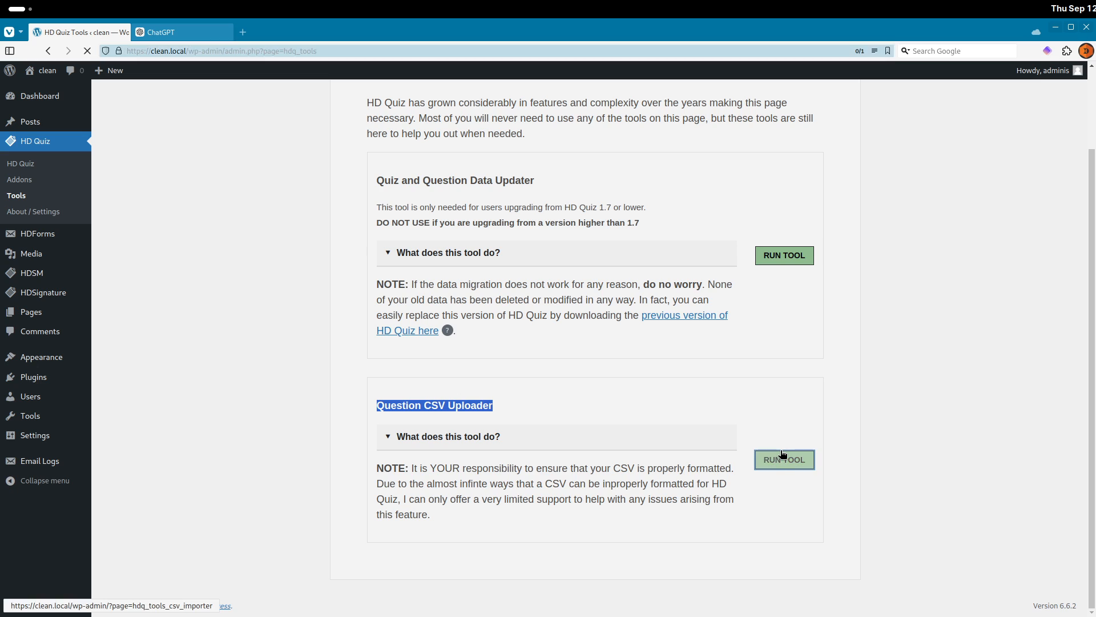
{"action": "left_click_drag", "start_coordinate": [386, 285], "coordinate": [772, 438]}
{"action": "left_click", "coordinate": [787, 449]}
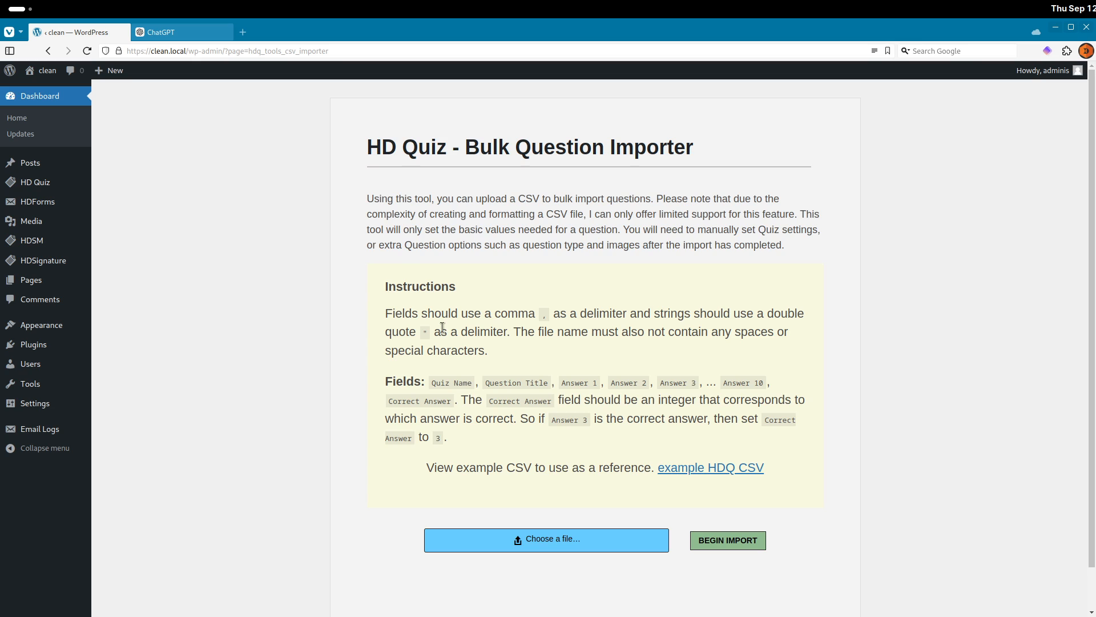
Review the importer's required fields and download the example HDQ CSV file.
{"action": "left_click_drag", "start_coordinate": [432, 381], "coordinate": [594, 382]}
{"action": "left_click", "coordinate": [567, 384]}
{"action": "left_click_drag", "start_coordinate": [735, 381], "coordinate": [742, 381]}
{"action": "left_click_drag", "start_coordinate": [393, 401], "coordinate": [448, 400]}
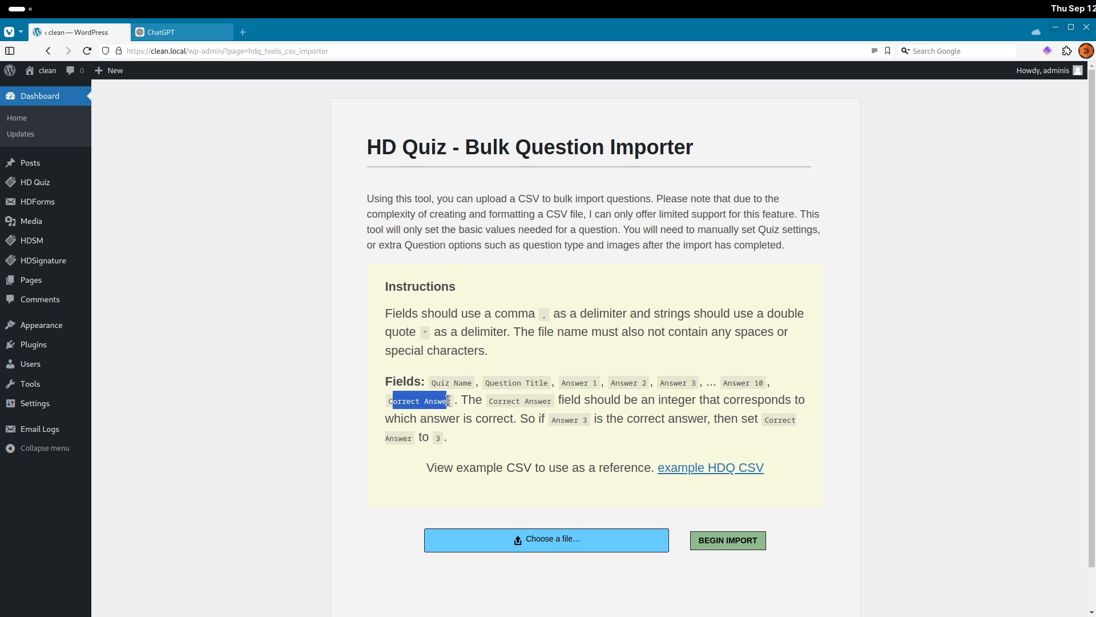
{"action": "triple_click", "coordinate": [448, 401]}
{"action": "left_click", "coordinate": [448, 400]}
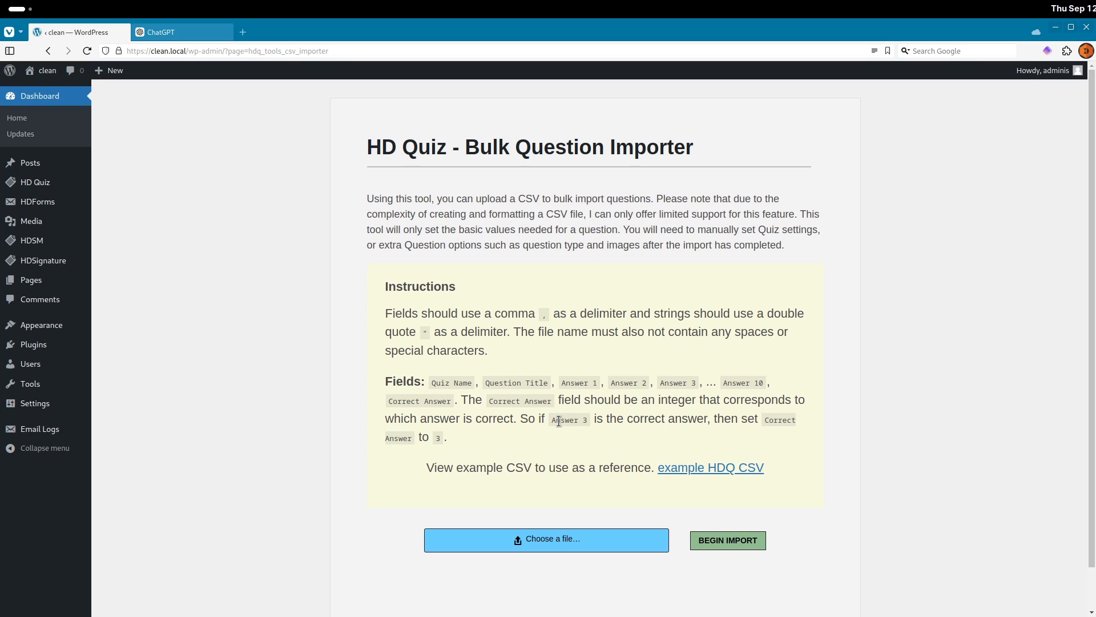
{"action": "left_click_drag", "start_coordinate": [388, 400], "coordinate": [447, 401]}
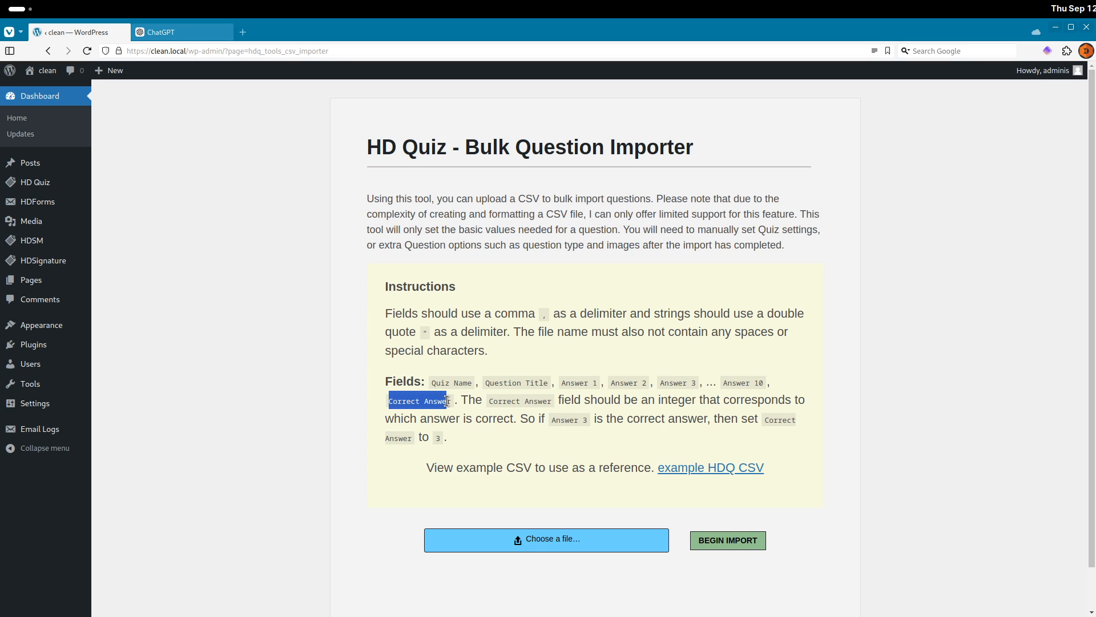
{"action": "left_click", "coordinate": [720, 469]}
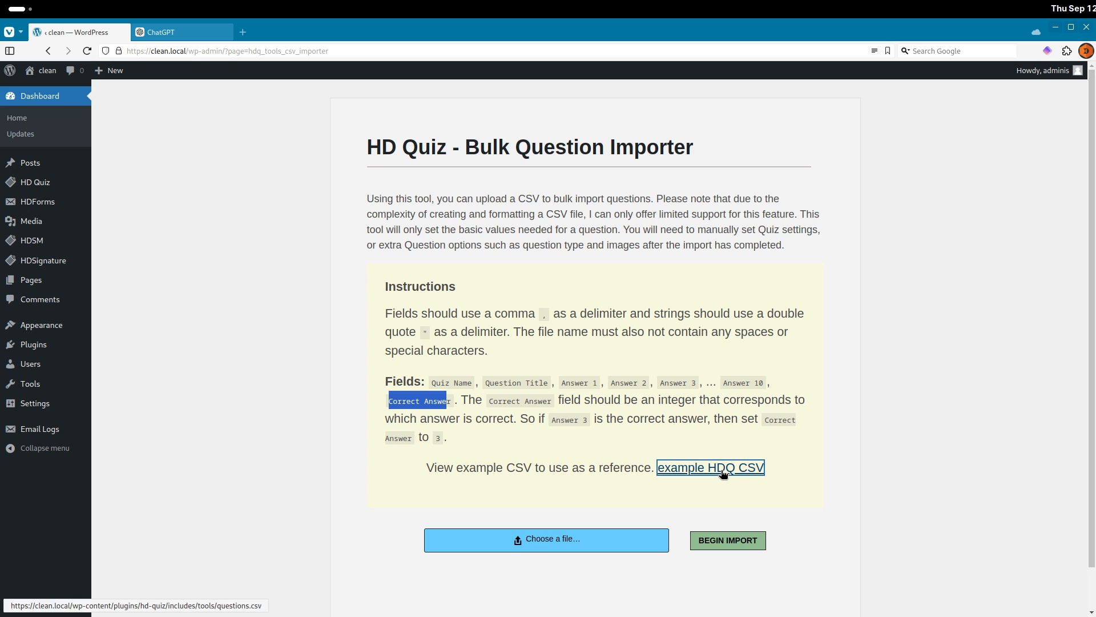
Open the downloaded questions.csv in the spreadsheet and zoom in on its data.
{"action": "double_click", "coordinate": [119, 135]}
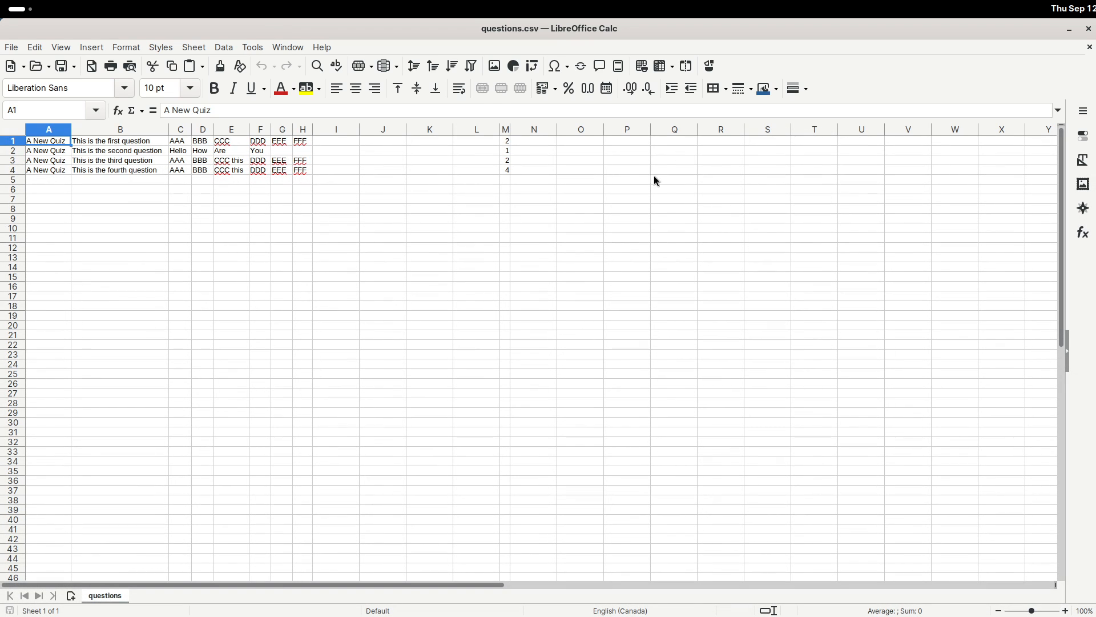
{"action": "scroll", "coordinate": [495, 263], "scroll_direction": "up", "scroll_amount": 3}
{"action": "scroll", "coordinate": [495, 264], "scroll_direction": "up", "scroll_amount": 6}
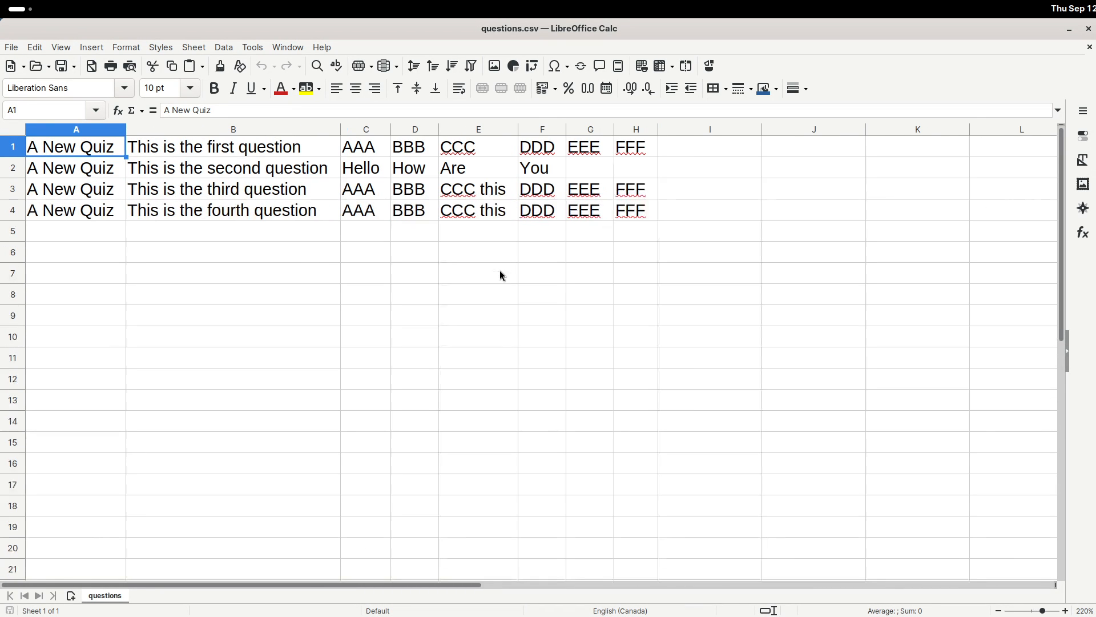
{"action": "scroll", "coordinate": [499, 269], "scroll_direction": "down", "scroll_amount": 1}
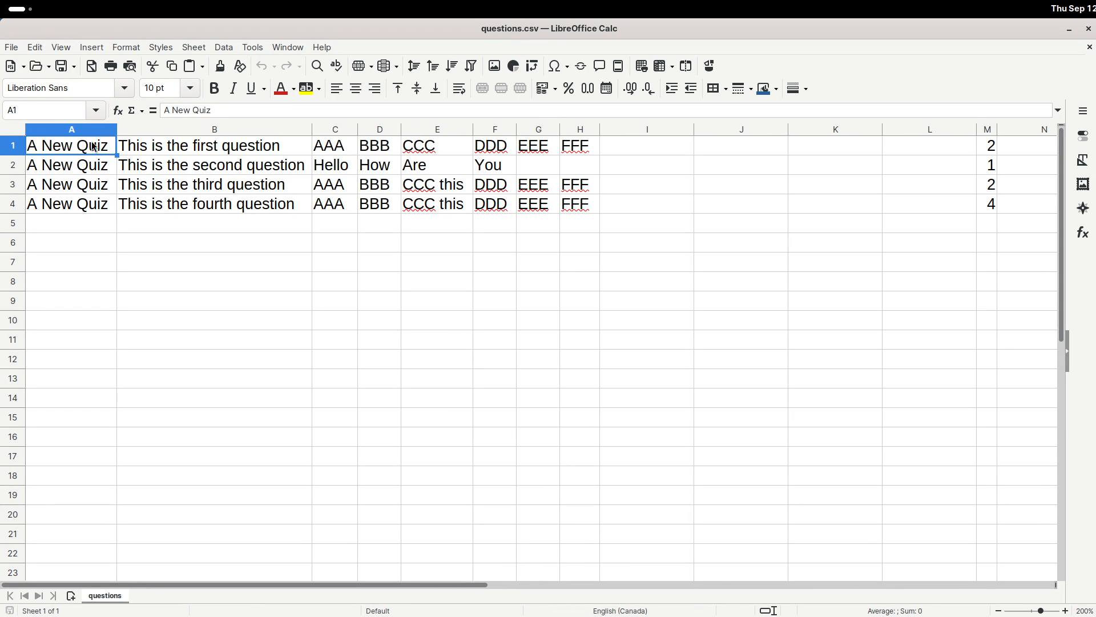
Examine the example CSV's columns and the correct-answer numbers in column M.
{"action": "left_click", "coordinate": [77, 129]}
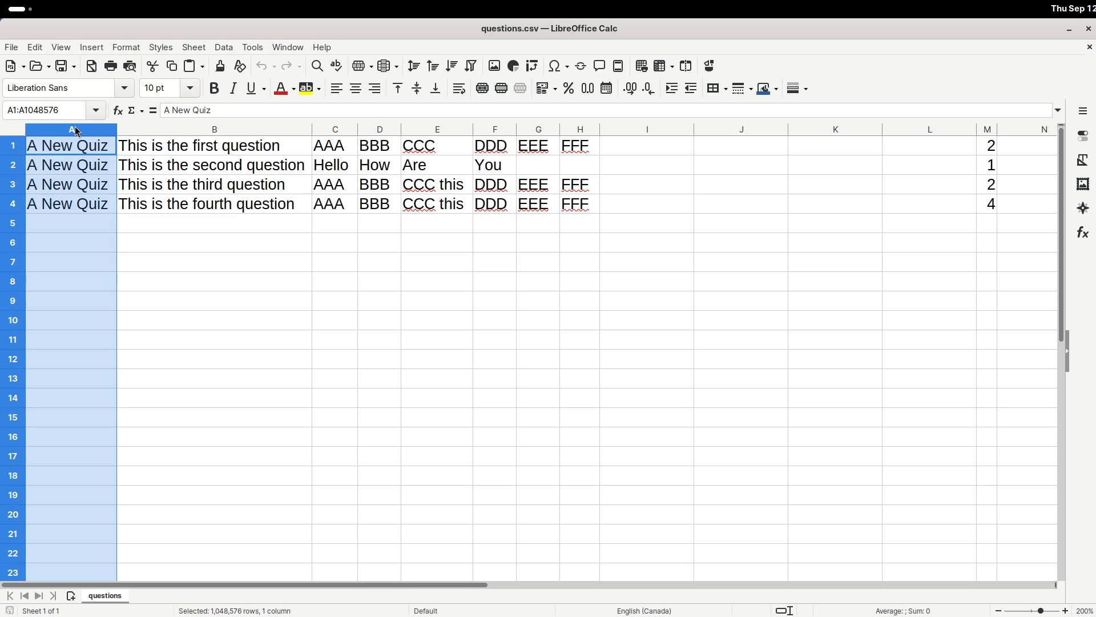
{"action": "left_click", "coordinate": [234, 131]}
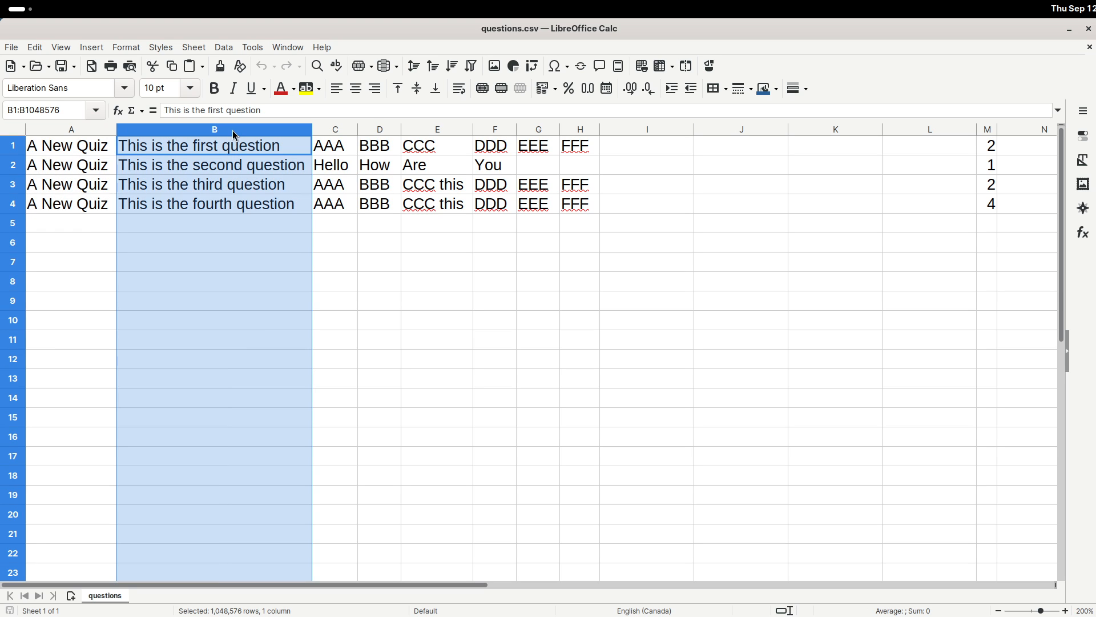
{"action": "left_click", "coordinate": [346, 131]}
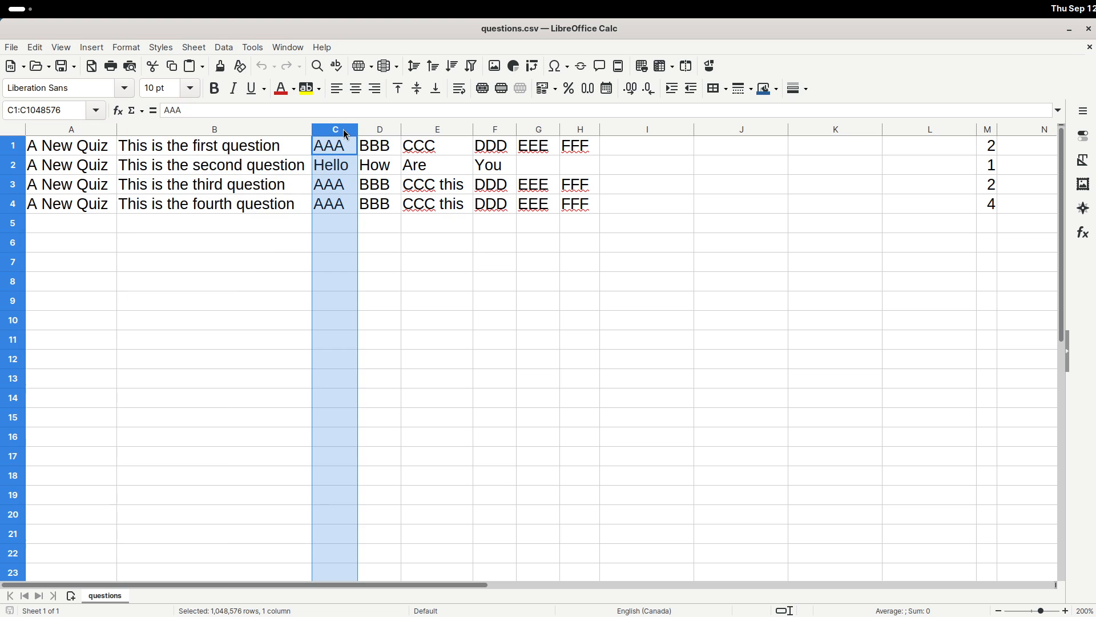
{"action": "left_click", "coordinate": [927, 130], "text": "shift"}
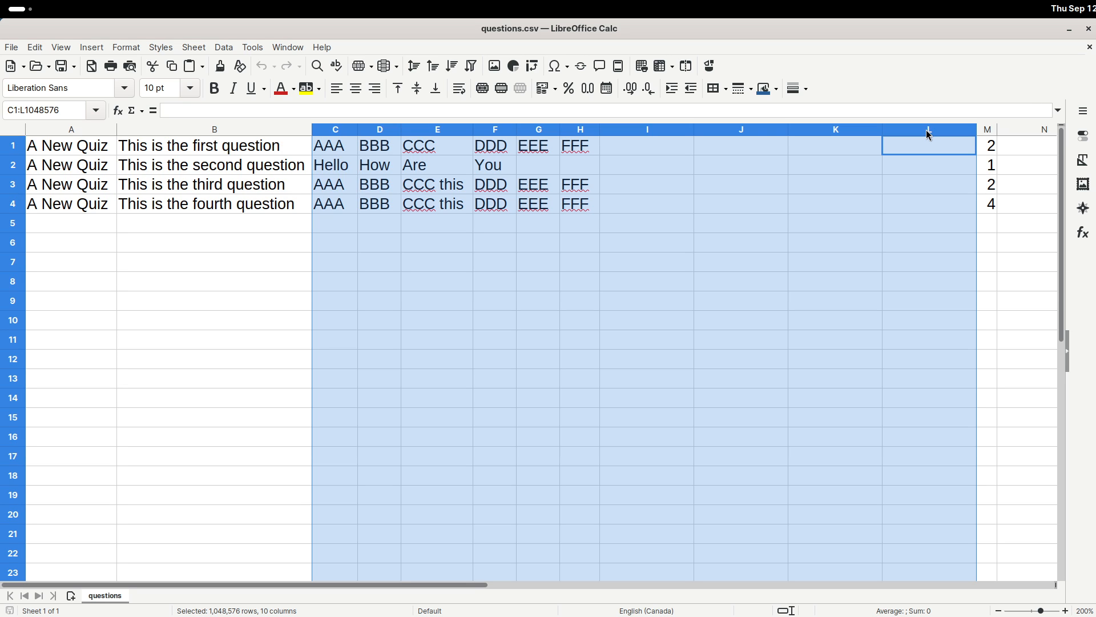
{"action": "left_click", "coordinate": [989, 132]}
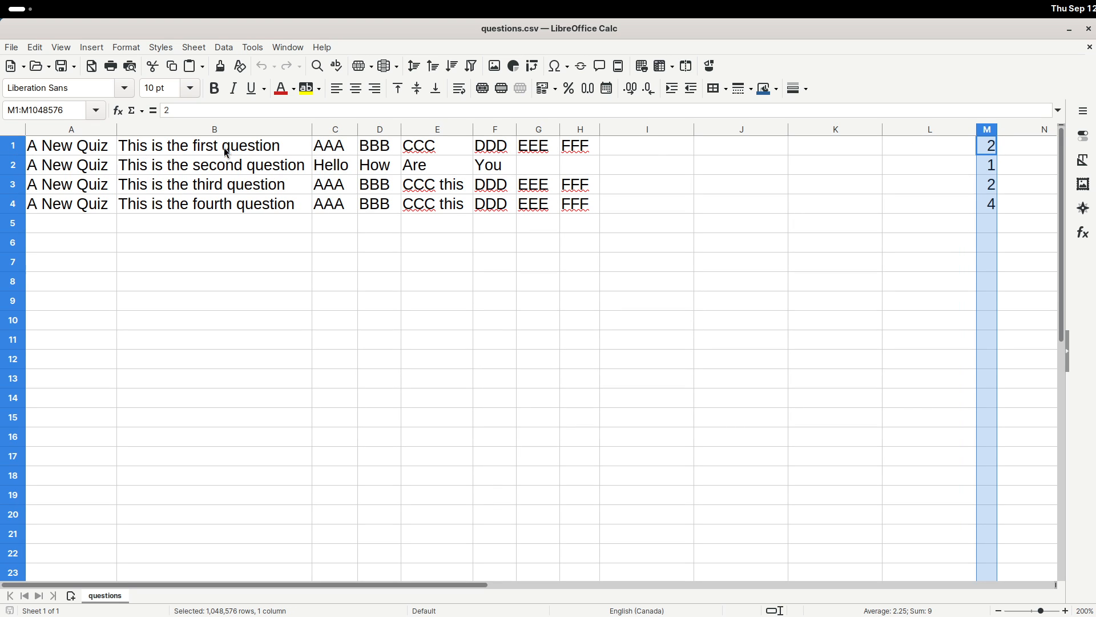
{"action": "left_click", "coordinate": [383, 147]}
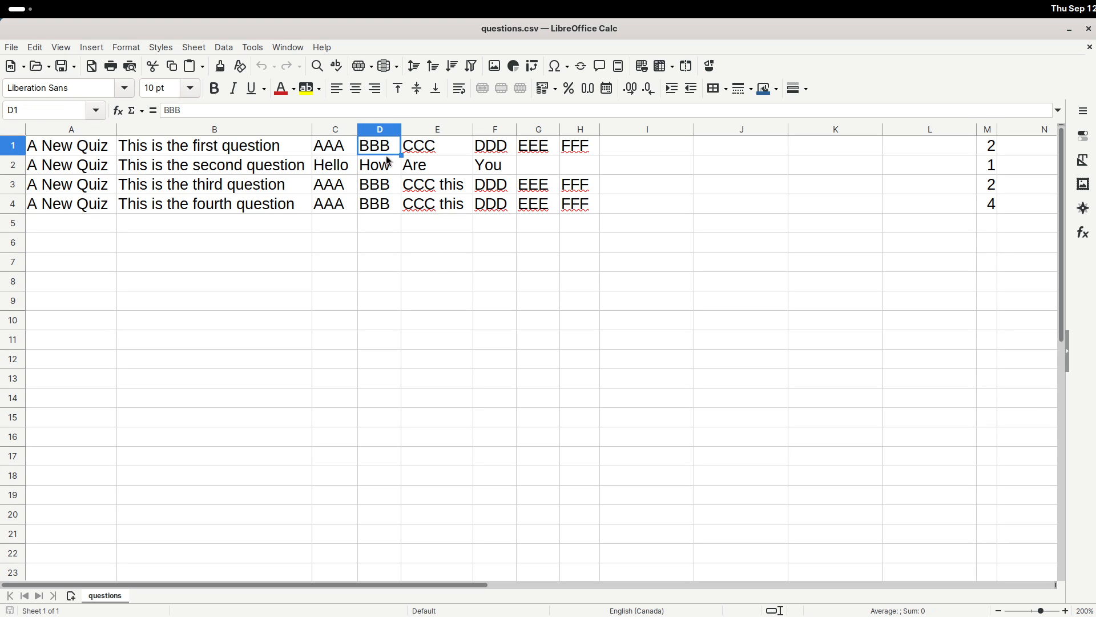
{"action": "left_click", "coordinate": [991, 165]}
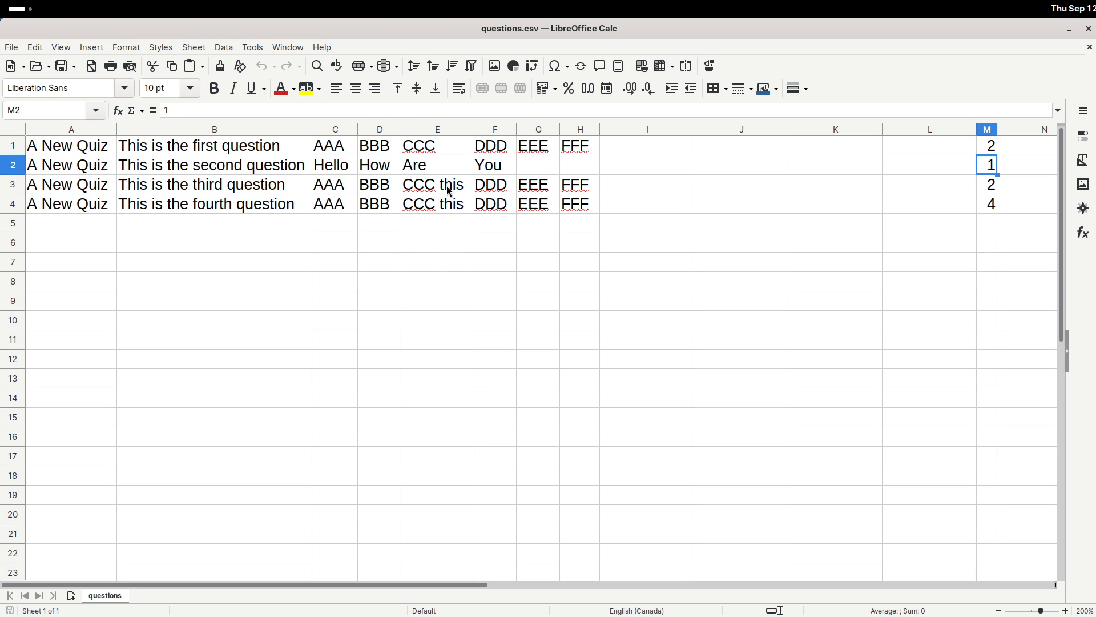
{"action": "left_click", "coordinate": [337, 169]}
{"action": "left_click", "coordinate": [994, 184]}
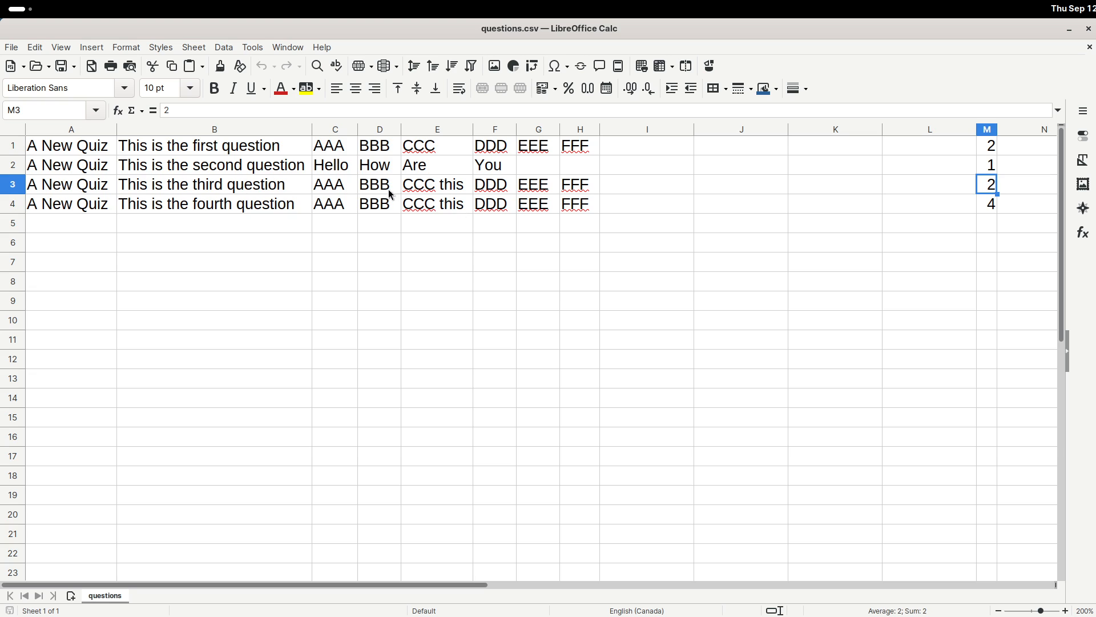
{"action": "left_click", "coordinate": [377, 183]}
{"action": "left_click", "coordinate": [992, 204]}
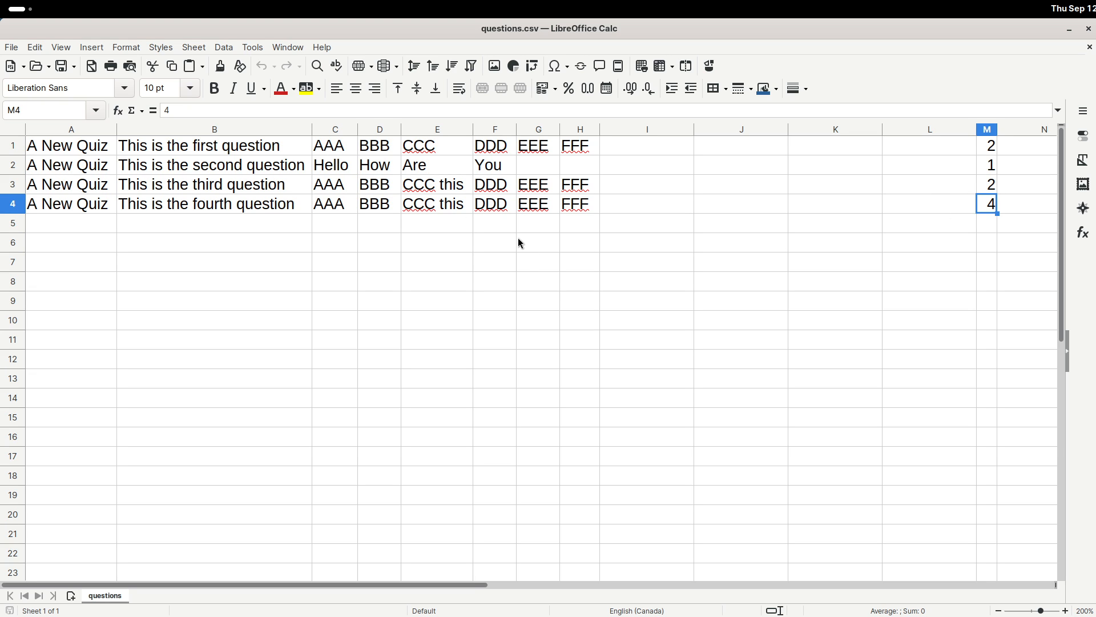
{"action": "left_click", "coordinate": [491, 208]}
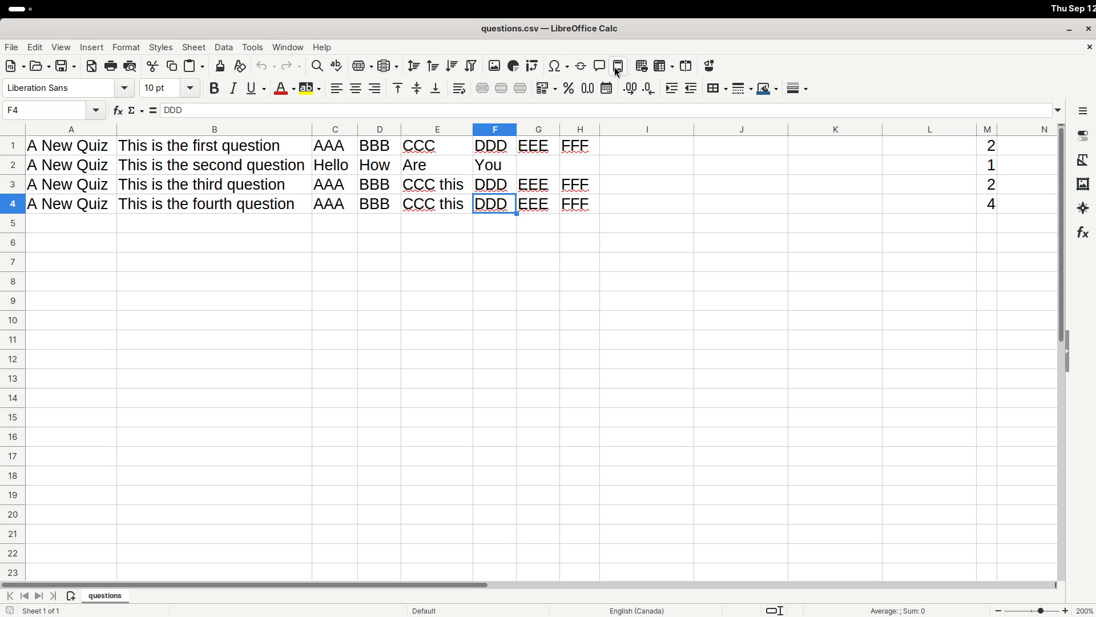
Close the downloads panel and switch to the ChatGPT tab.
{"action": "left_click_drag", "start_coordinate": [652, 30], "coordinate": [1095, 69]}
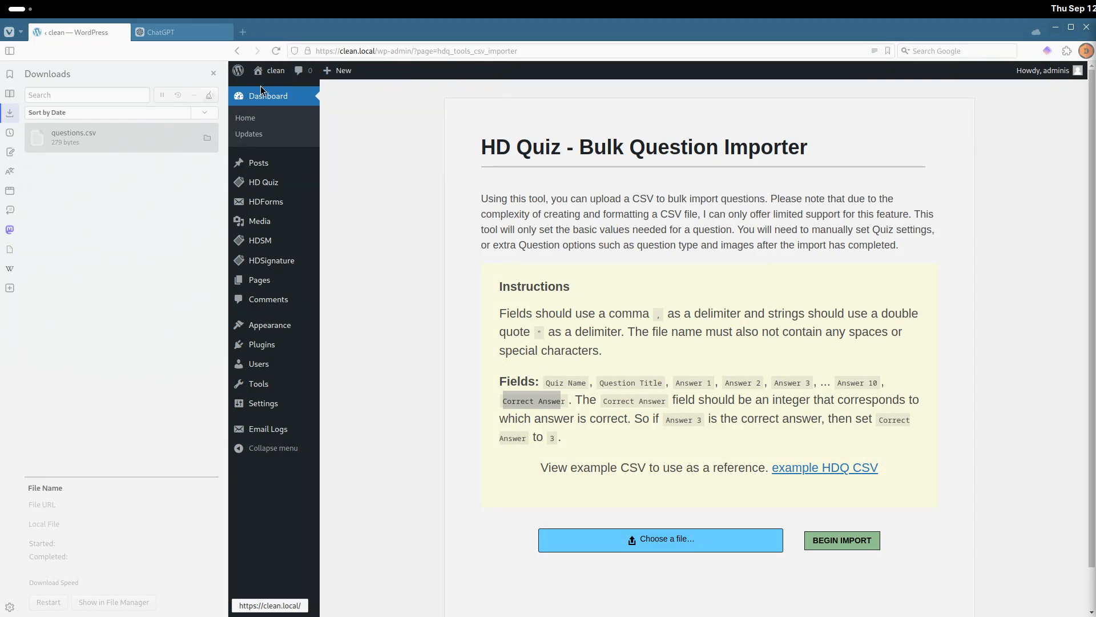
{"action": "left_click", "coordinate": [213, 73]}
{"action": "left_click", "coordinate": [177, 32]}
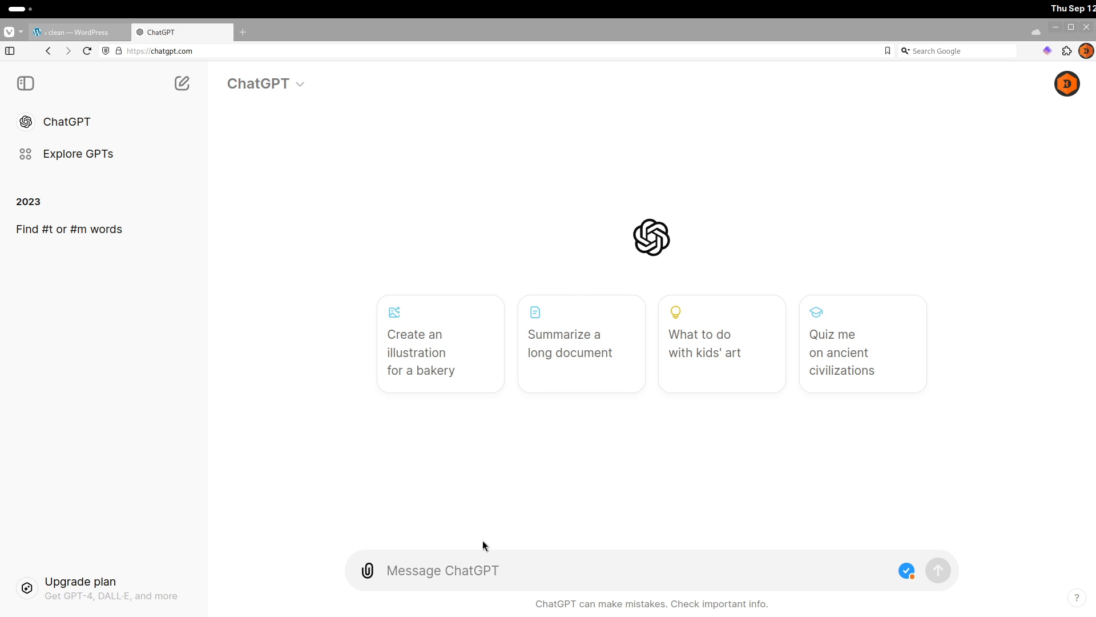
Start a prompt with "I am creating a quiz that needs to be formatted as a CSV file." and begin a headers line.
{"action": "type", "text": "I am c"}
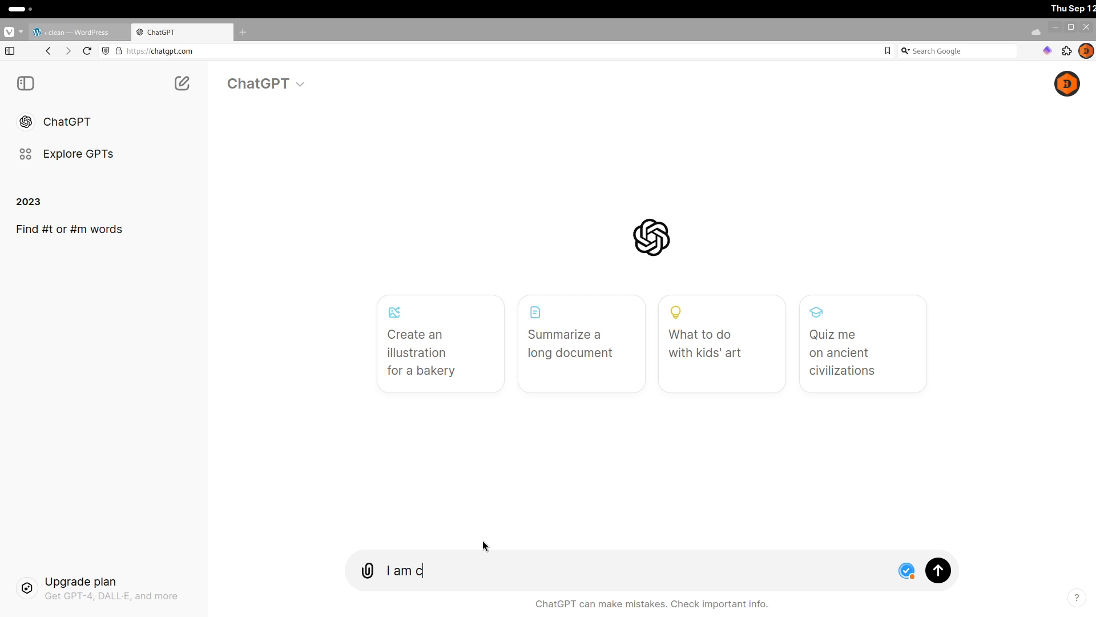
{"action": "type", "text": "reating a quiz that"}
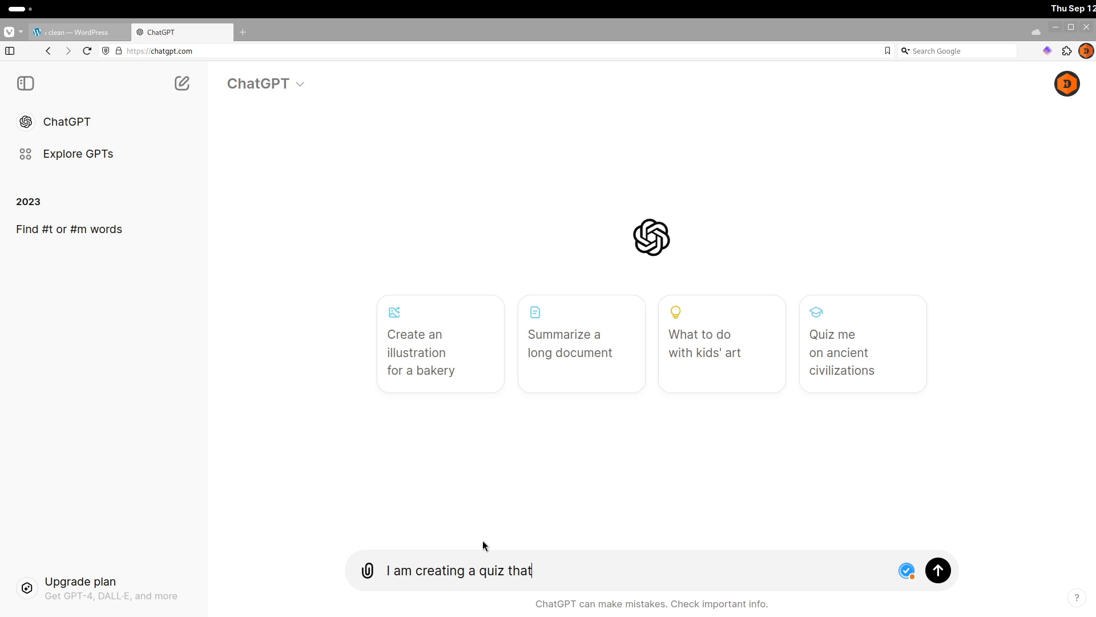
{"action": "type", "text": " needs to be formatted as a"}
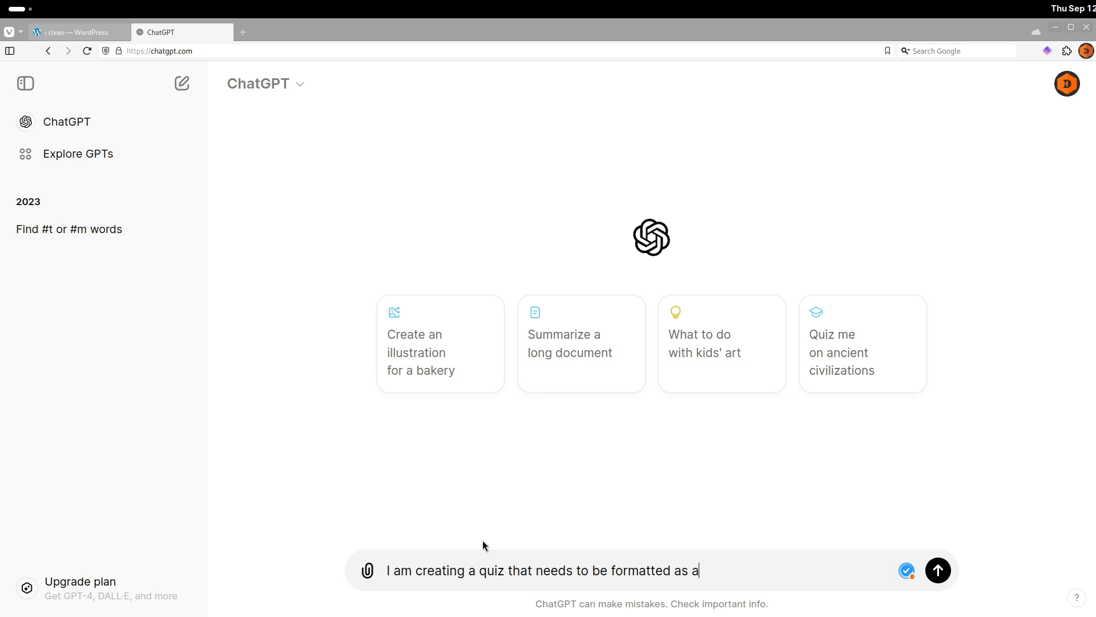
{"action": "type", "text": " CSV file."}
{"action": "key", "text": "shift+Return"}
{"action": "type", "text": "The hea"}
{"action": "type", "text": "are:"}
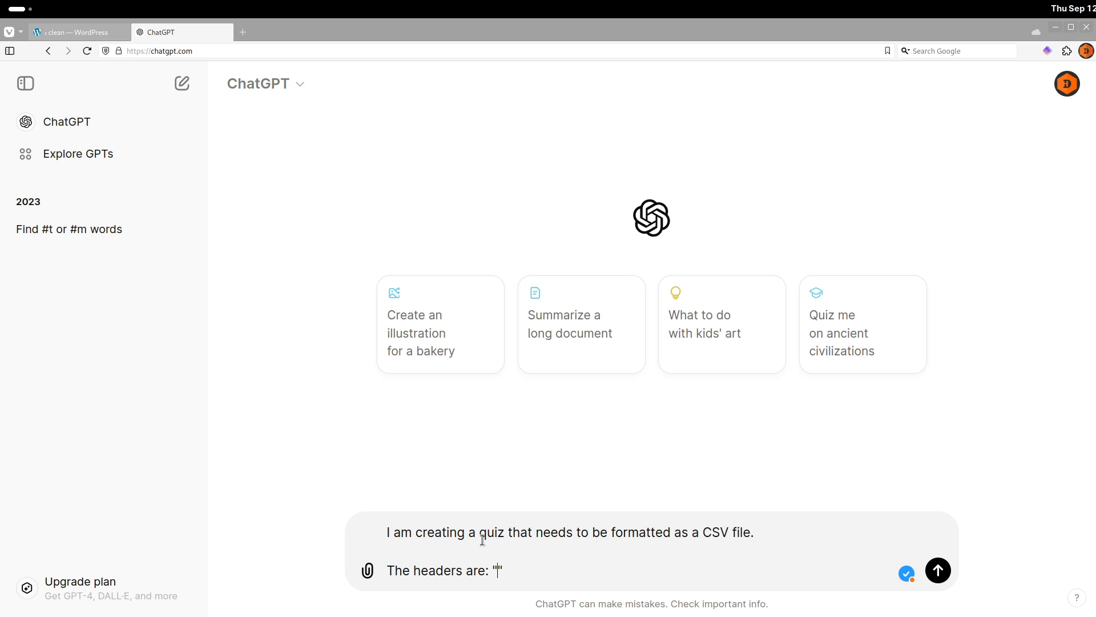
Add the headers "Quiz name", "Question" and four copies of "Answer 1" to the prompt.
{"action": "type", "text": "Quiz an"}
{"action": "key", "text": "BackSpace"}
{"action": "key", "text": "BackSpace"}
{"action": "type", "text": "name\", \"Question\", \"Answer "}
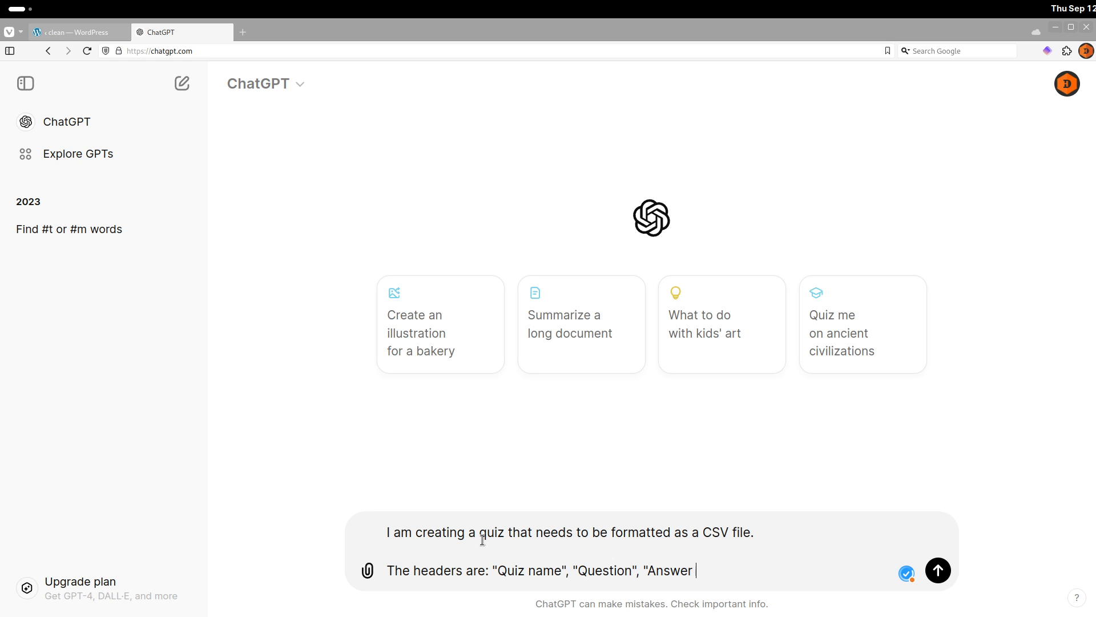
{"action": "type", "text": "1\""}
{"action": "key", "text": "shift+Left"}
{"action": "key", "text": "shift+Left"}
{"action": "key", "text": "shift+Left"}
{"action": "key", "text": "shift+Left"}
{"action": "key", "text": "shift+Left"}
{"action": "key", "text": "shift+Left"}
{"action": "key", "text": "shift+Left"}
{"action": "key", "text": "shift+Left"}
{"action": "key", "text": "shift+Left"}
{"action": "key", "text": "shift+Left"}
{"action": "key", "text": "ctrl+c"}
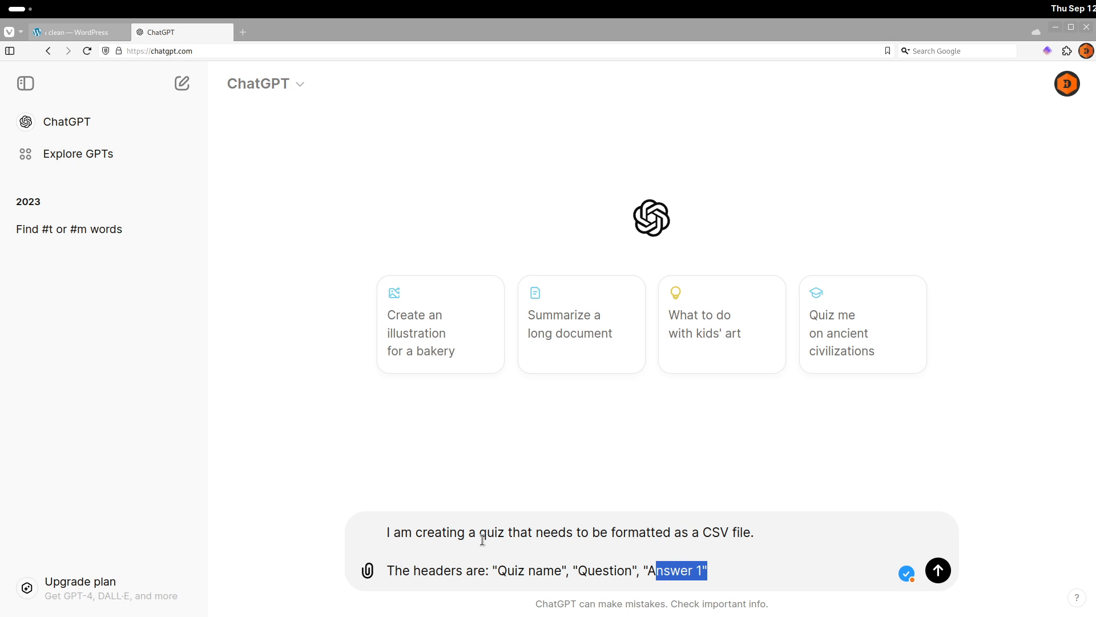
{"action": "key", "text": "Right"}
{"action": "type", "text": ","}
{"action": "key", "text": "ctrl+v"}
{"action": "type", "text": ","}
{"action": "key", "text": "ctrl+v"}
{"action": "type", "text": ","}
{"action": "key", "text": "ctrl+v"}
Renumber the copied answer headers to 2, 3 and 4, and add "Correct Answer" as the final header.
{"action": "left_click", "coordinate": [763, 569]}
{"action": "key", "text": "Delete"}
{"action": "type", "text": "2"}
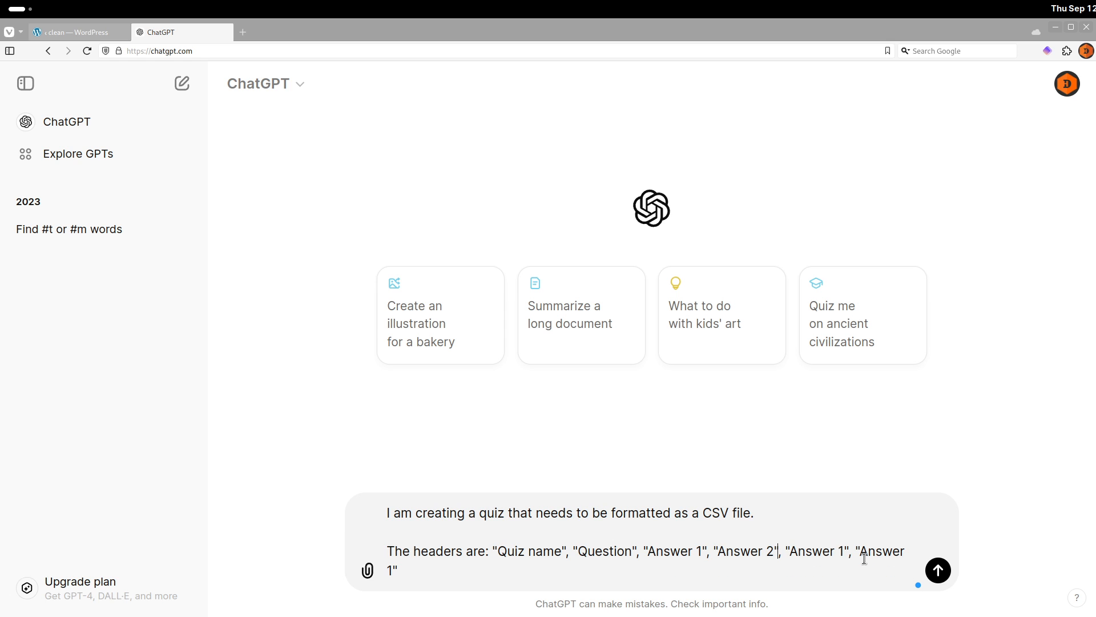
{"action": "key", "text": "Delete"}
{"action": "type", "text": "3"}
{"action": "key", "text": "BackSpace"}
{"action": "type", "text": "4\", \""}
{"action": "type", "text": "Correct An"}
{"action": "type", "text": "wer"}
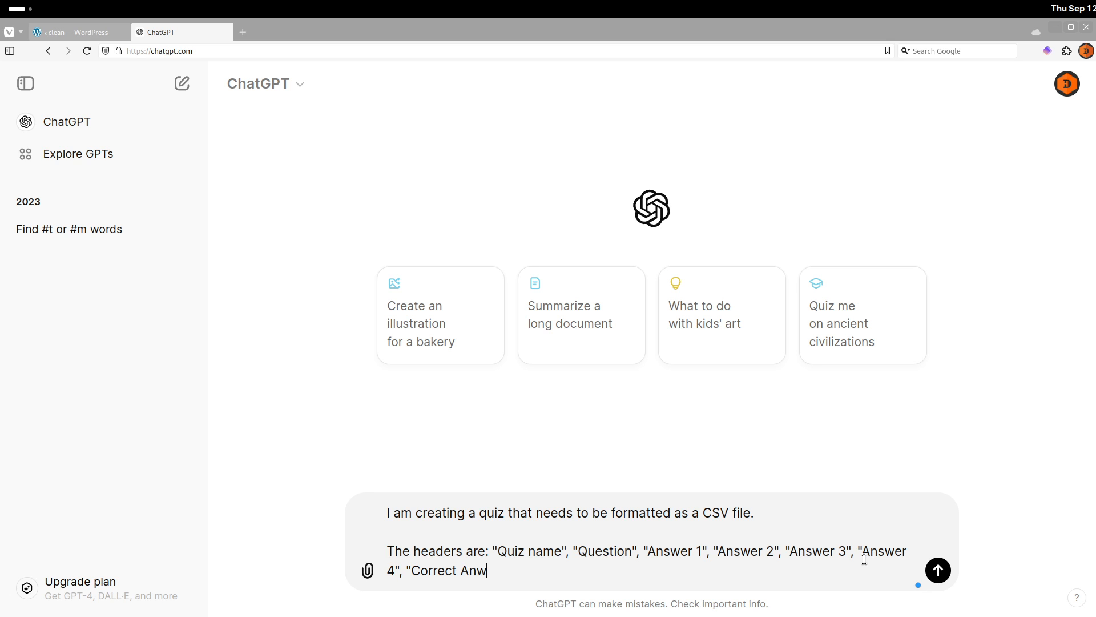
{"action": "key", "text": "Left"}
{"action": "key", "text": "Left"}
{"action": "type", "text": "s"}
Start a new paragraph in the prompt: The "Correct Answer" field needs to be an integer that corresponds with which of the 4 answers is correct.
{"action": "key", "text": "shift+Return"}
{"action": "key", "text": "shift+Return"}
{"action": "type", "text": "TRh"}
{"action": "key", "text": "BackSpace"}
{"action": "type", "text": "he"}
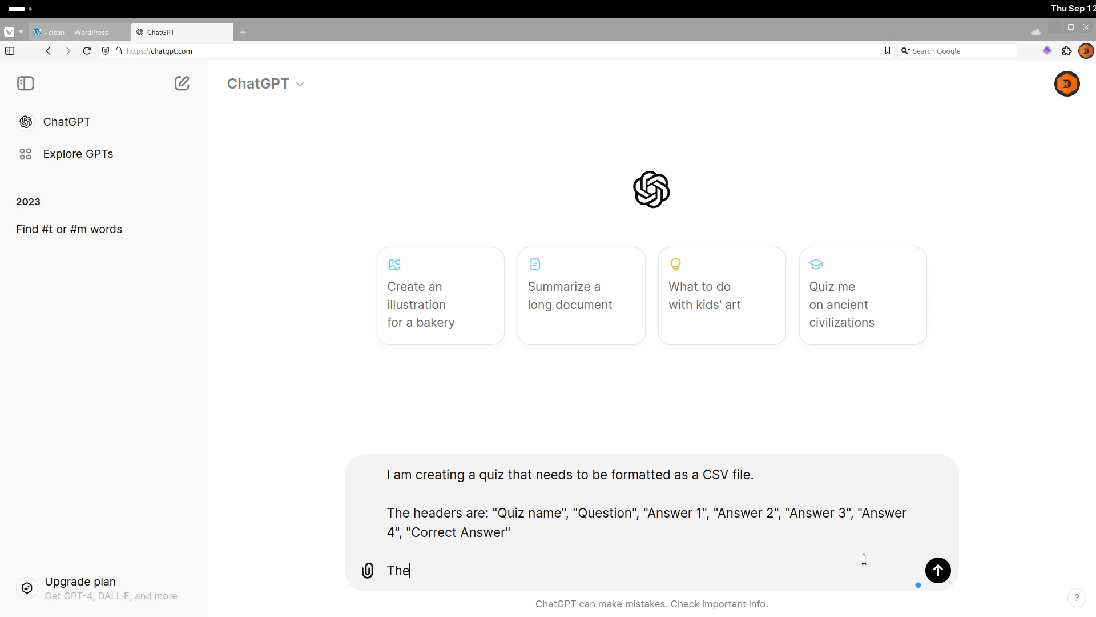
{"action": "type", "text": " \"Correct Answer\" field ne"}
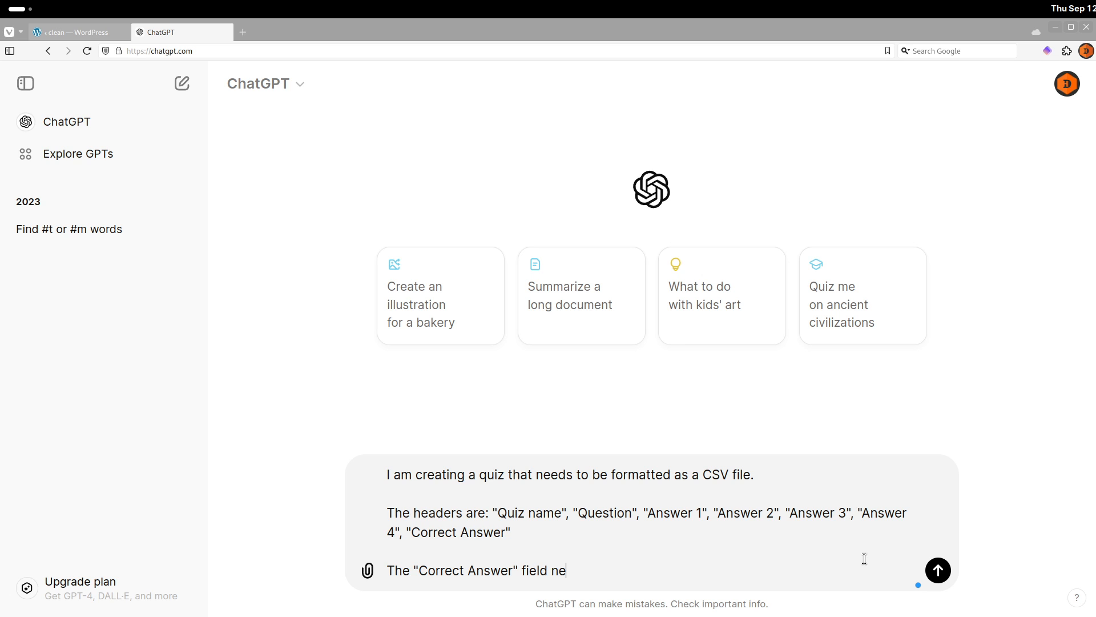
{"action": "type", "text": "eds to be an integer that corre"}
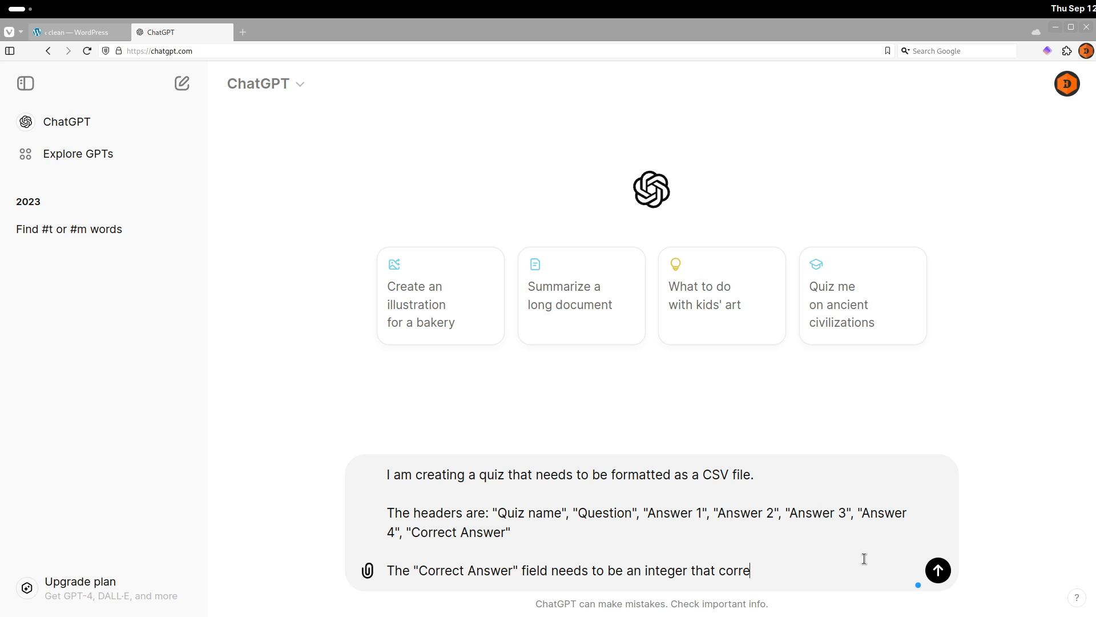
{"action": "type", "text": "sponds wh"}
{"action": "type", "text": "ith which"}
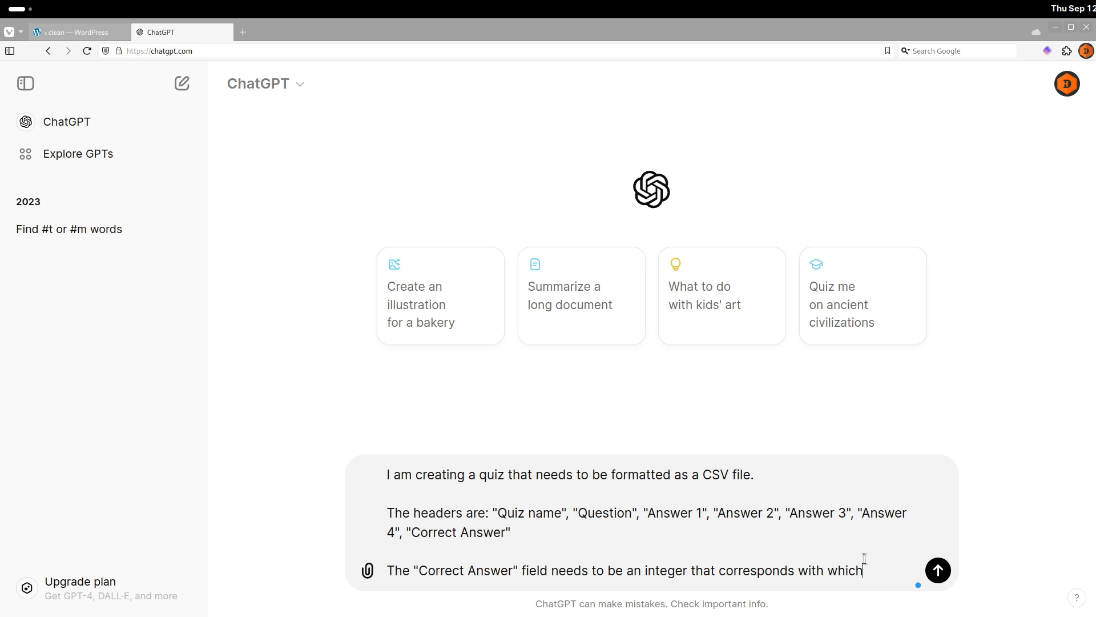
{"action": "type", "text": " of the 4 answers is corr"}
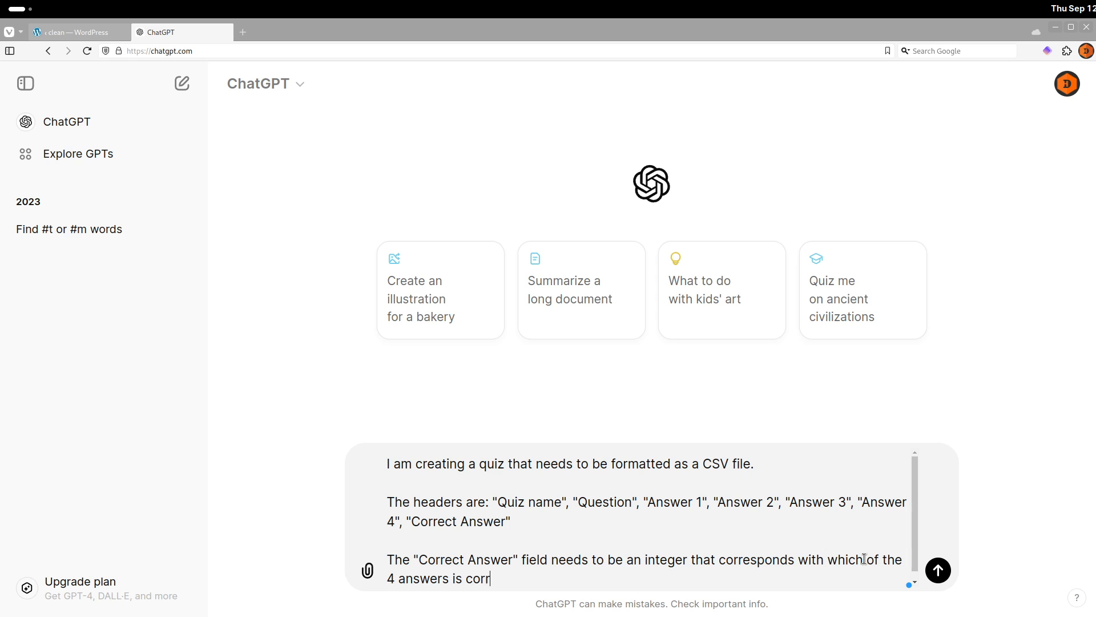
{"action": "type", "text": "ect. For example, if \"Anse"}
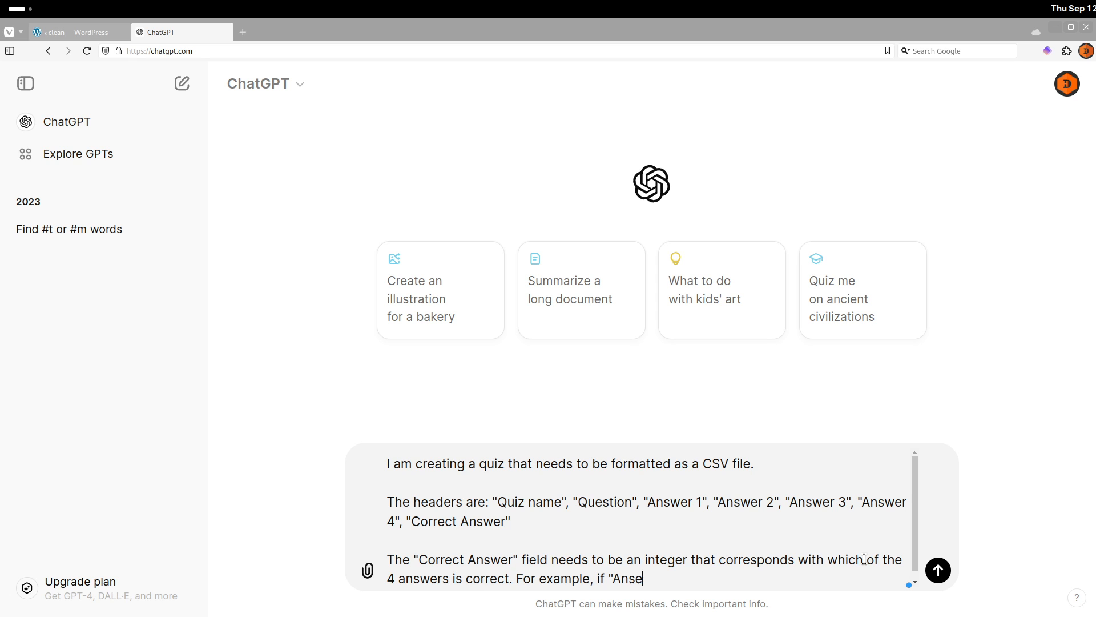
{"action": "key", "text": "BackSpace"}
{"action": "type", "text": "wer 3\" is correct, then"}
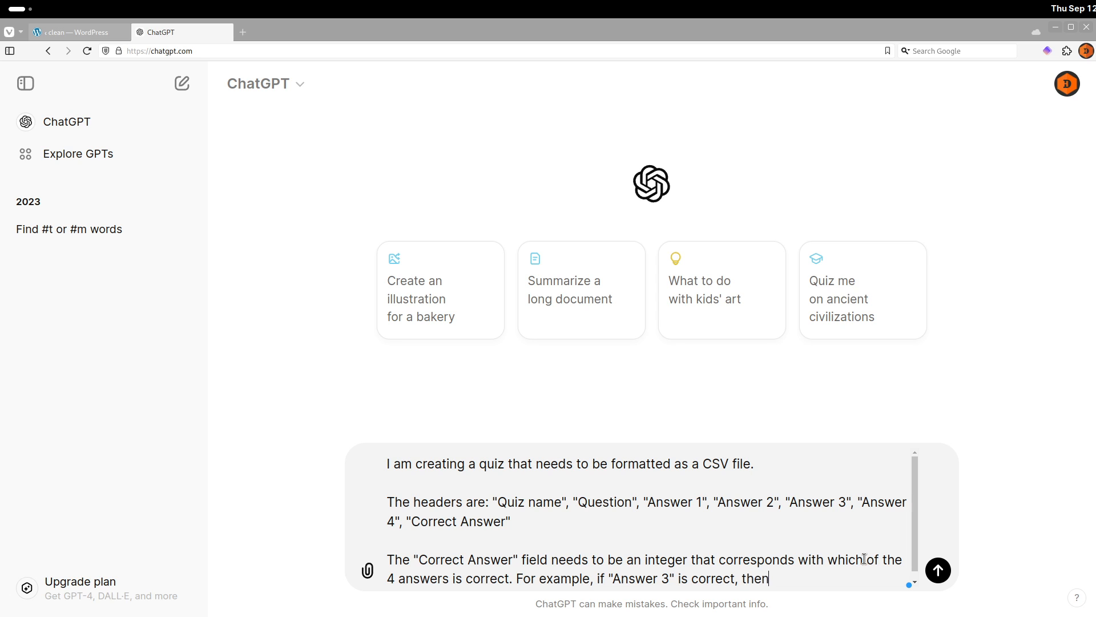
{"action": "type", "text": " \"Correct Answer\" needs to be set "}
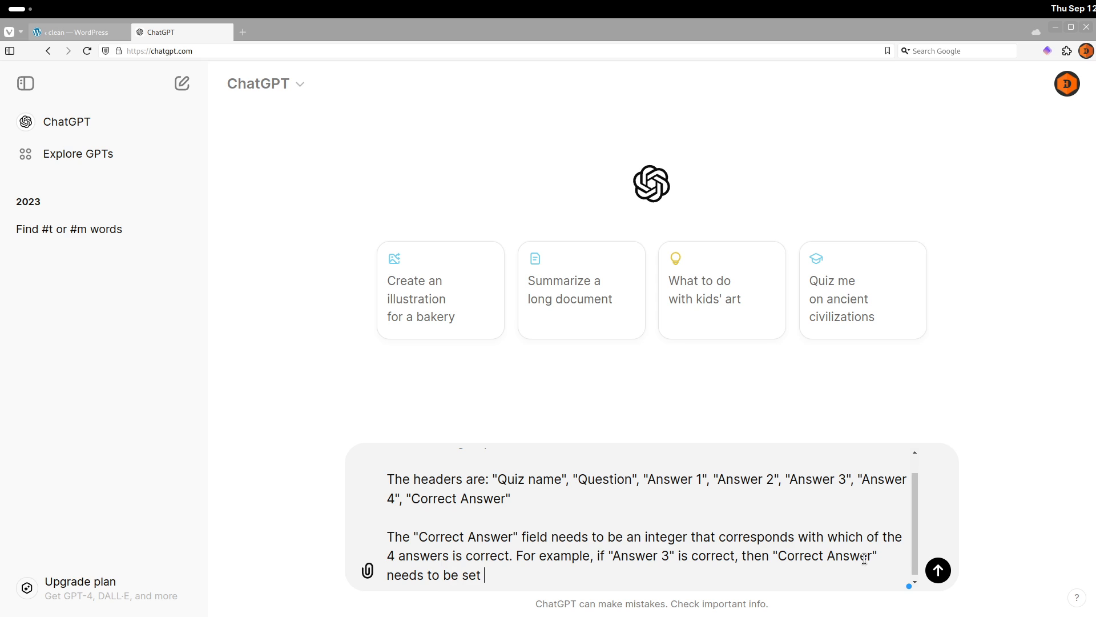
{"action": "type", "text": "to"}
Add the example: For example, if "Answer 3" is correct, then "Correct Answer" needs to be 3.
{"action": "key", "text": "BackSpace"}
{"action": "key", "text": "BackSpace"}
{"action": "key", "text": "BackSpace"}
{"action": "key", "text": "BackSpace"}
{"action": "key", "text": "BackSpace"}
{"action": "key", "text": "BackSpace"}
{"action": "key", "text": "BackSpace"}
{"action": "key", "text": "BackSpace"}
{"action": "key", "text": "BackSpace"}
{"action": "key", "text": "BackSpace"}
{"action": "key", "text": "BackSpace"}
{"action": "key", "text": "BackSpace"}
{"action": "type", "text": "o be 3"}
Replace the word "headers" with "fields" in the prompt's headers sentence.
{"action": "left_click_drag", "start_coordinate": [414, 479], "coordinate": [463, 478]}
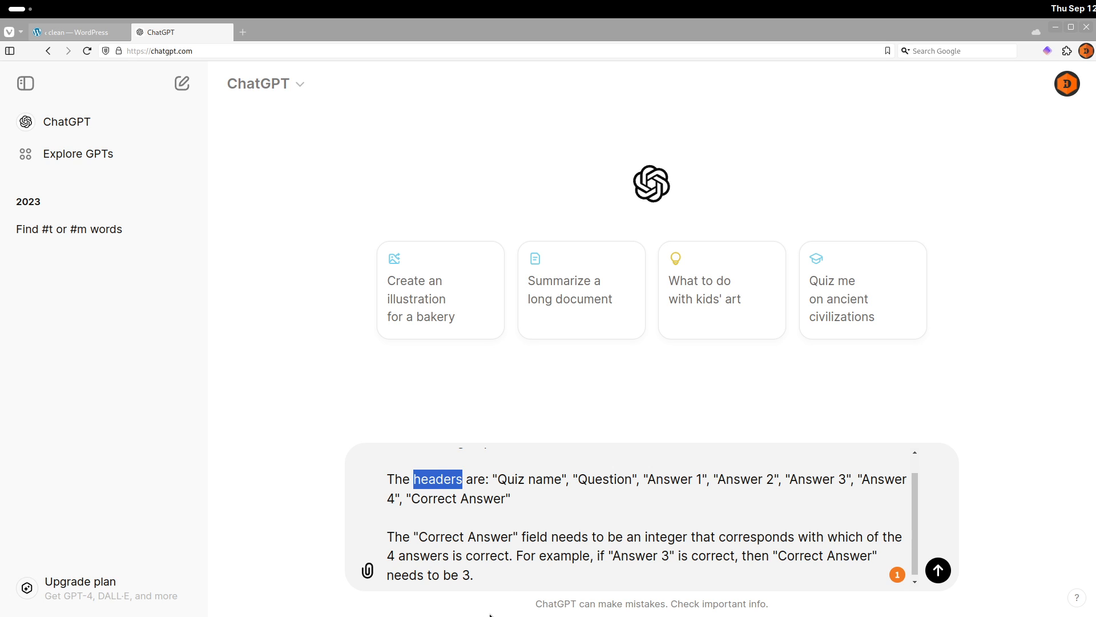
{"action": "type", "text": "fields"}
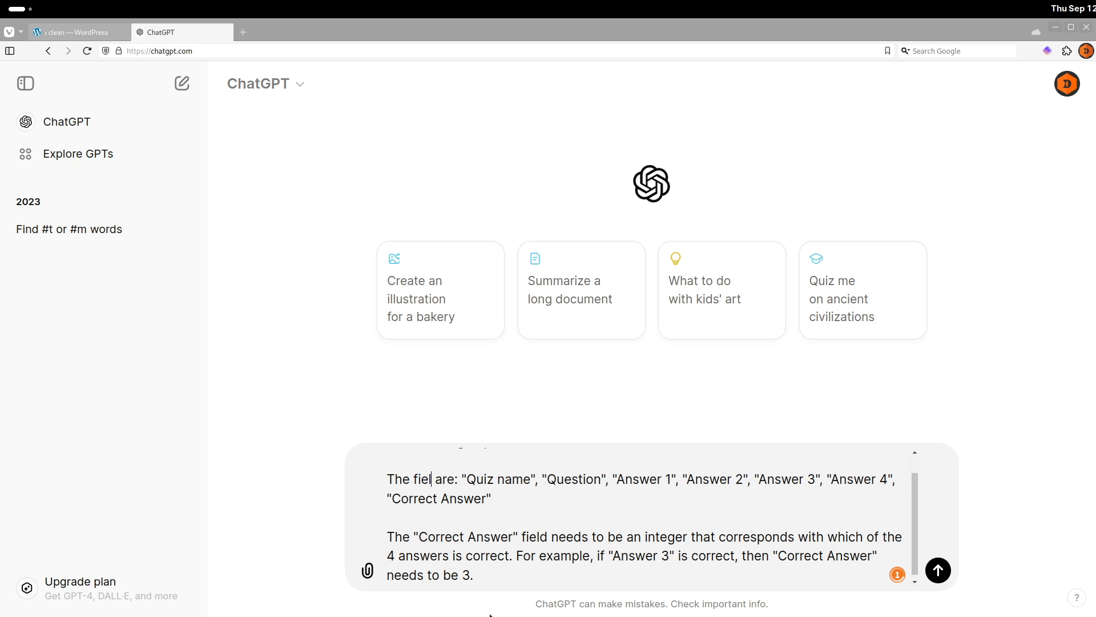
{"action": "left_click_drag", "start_coordinate": [412, 479], "coordinate": [469, 479]}
{"action": "left_click_drag", "start_coordinate": [521, 537], "coordinate": [554, 536]}
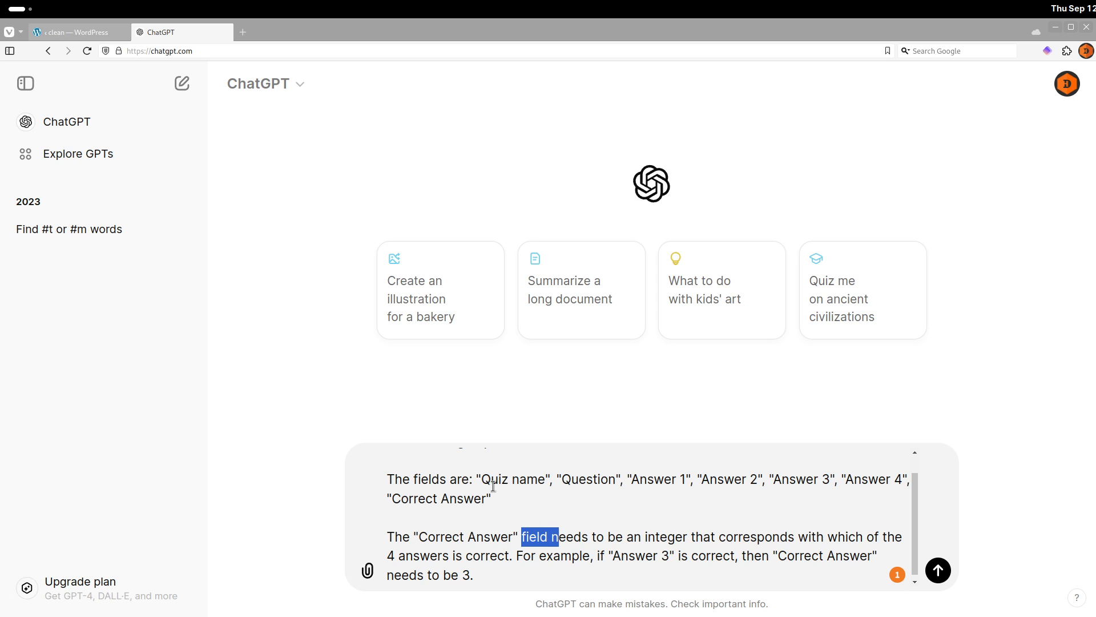
{"action": "left_click_drag", "start_coordinate": [477, 478], "coordinate": [908, 480]}
{"action": "left_click", "coordinate": [640, 478]}
{"action": "left_click_drag", "start_coordinate": [491, 498], "coordinate": [377, 498]}
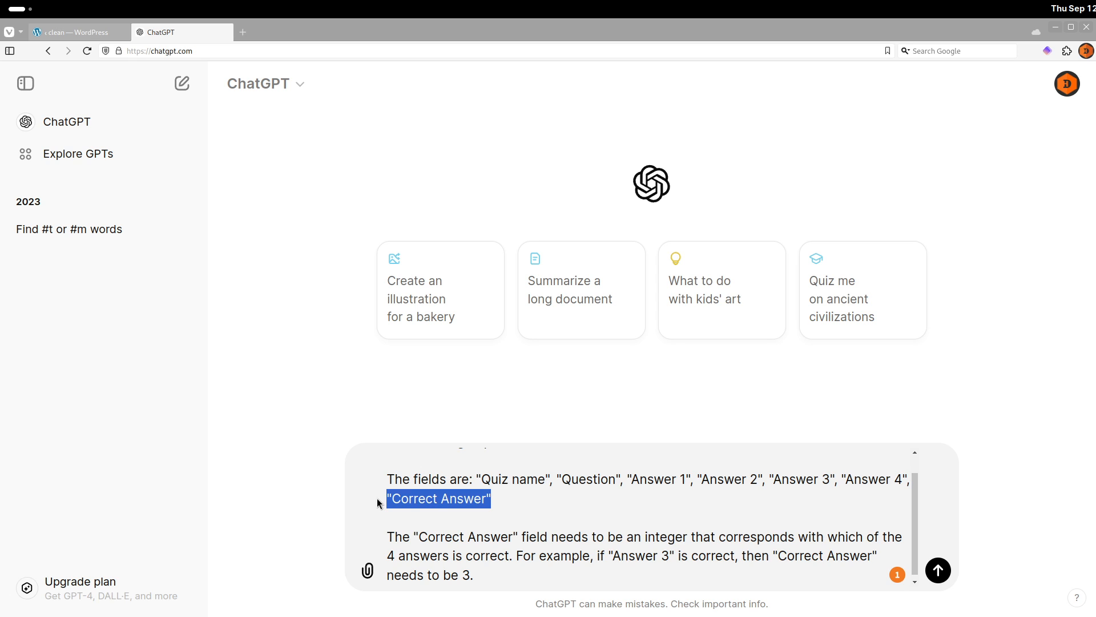
{"action": "left_click_drag", "start_coordinate": [493, 572], "coordinate": [348, 540]}
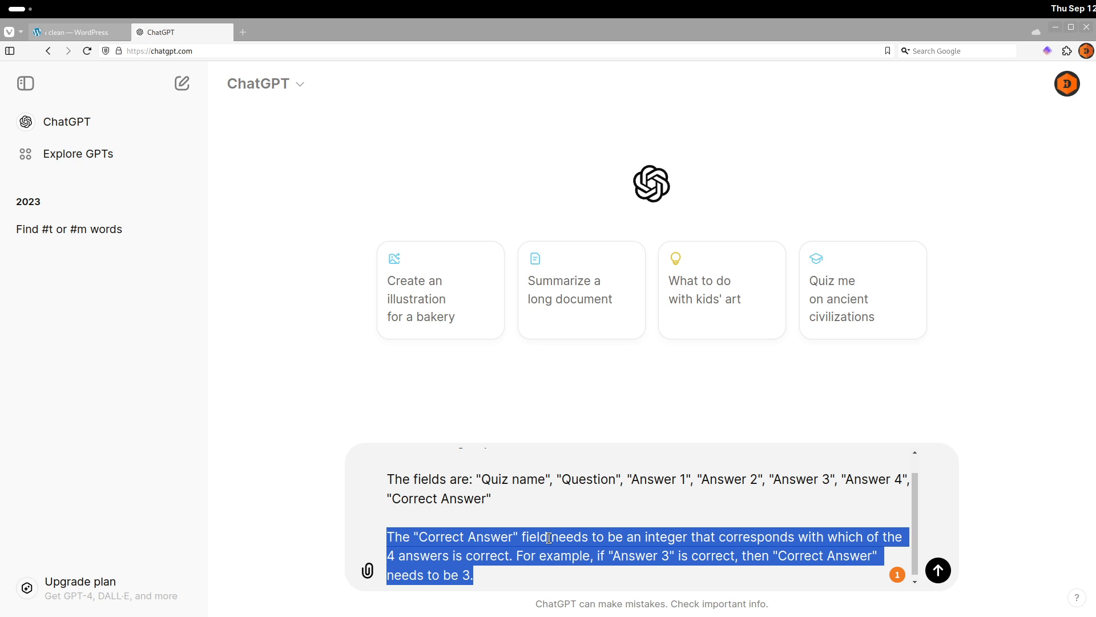
{"action": "key", "text": "Right"}
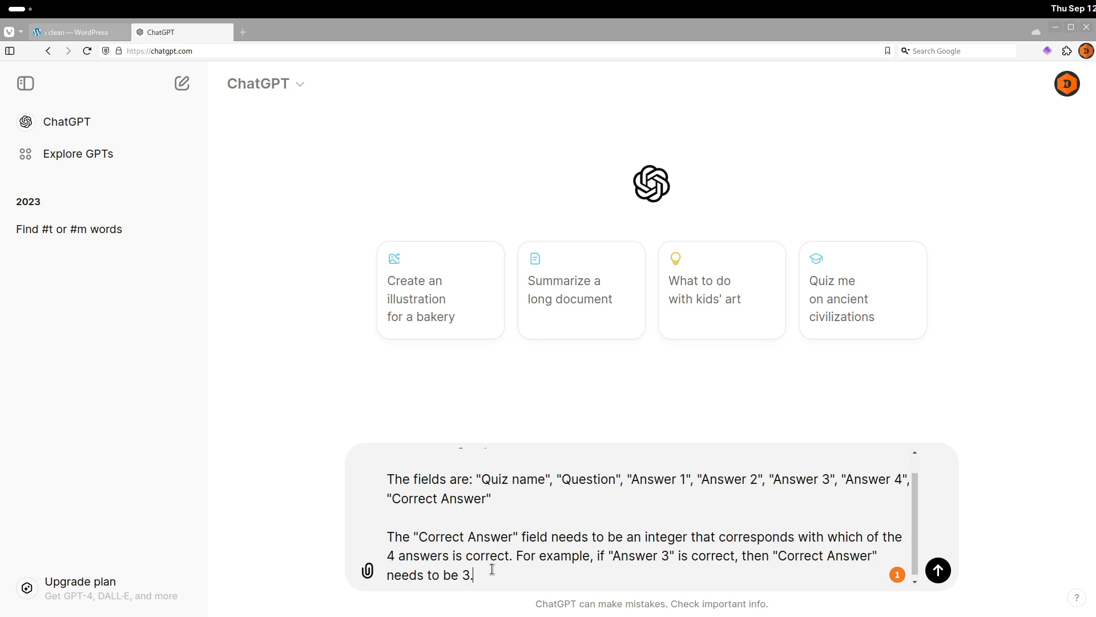
Add a final paragraph "Write me a 10 question quiz about famous movies from the 90s" and send the prompt.
{"action": "key", "text": "shift+Return"}
{"action": "key", "text": "shift+Return"}
{"action": "type", "text": "Write me a"}
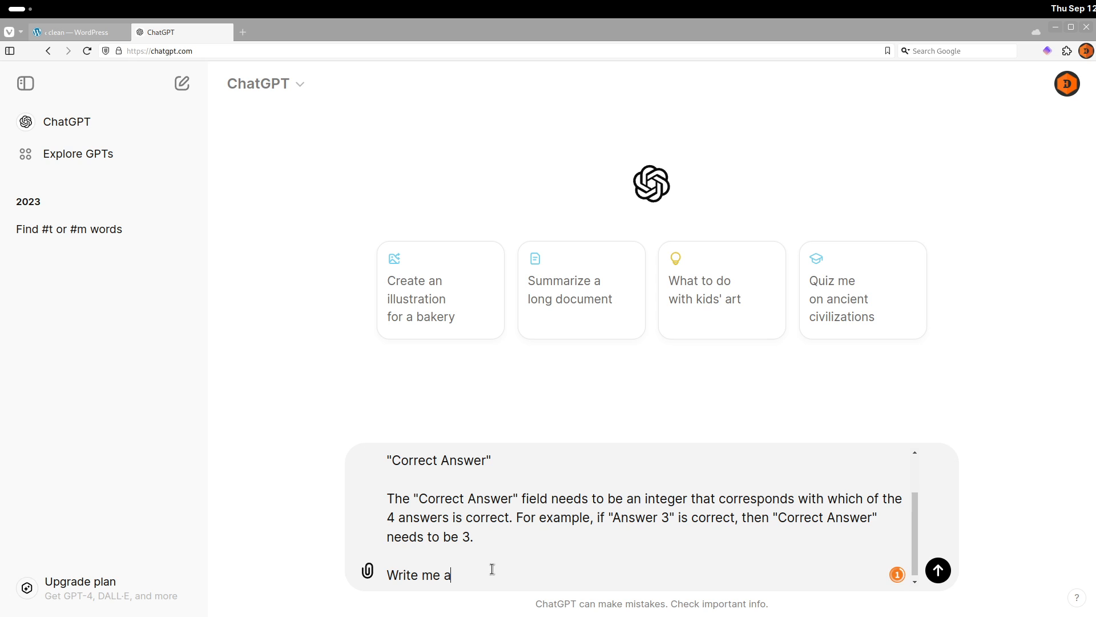
{"action": "type", "text": " 10 question q"}
{"action": "type", "text": "uiz"}
{"action": "type", "text": " w"}
{"action": "type", "text": "bout famous"}
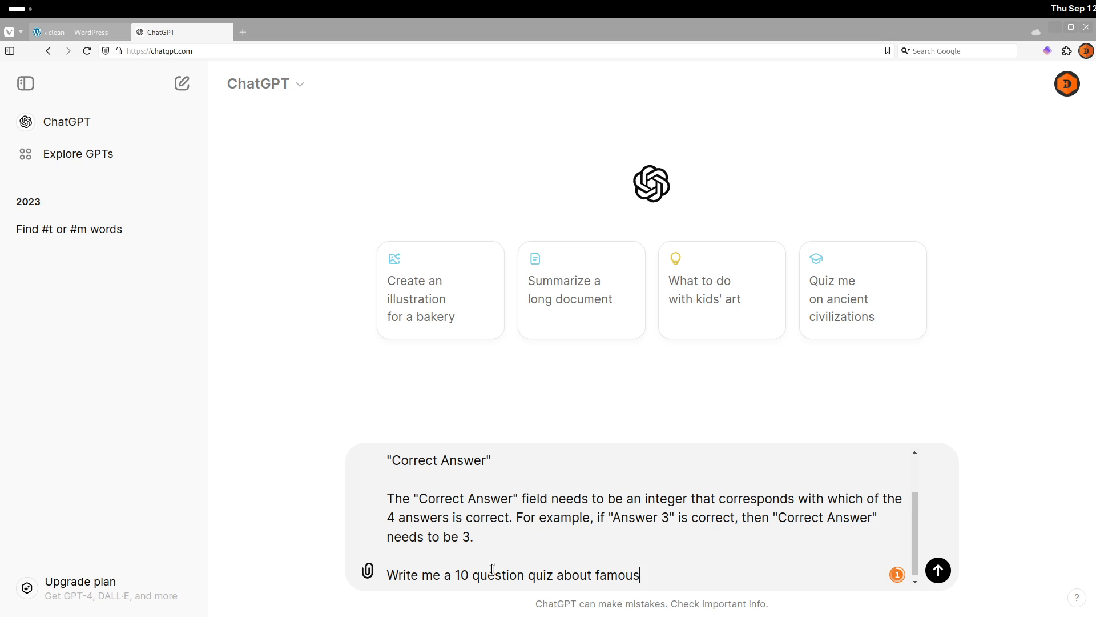
{"action": "type", "text": " movies from the 90s"}
{"action": "key", "text": "Return"}
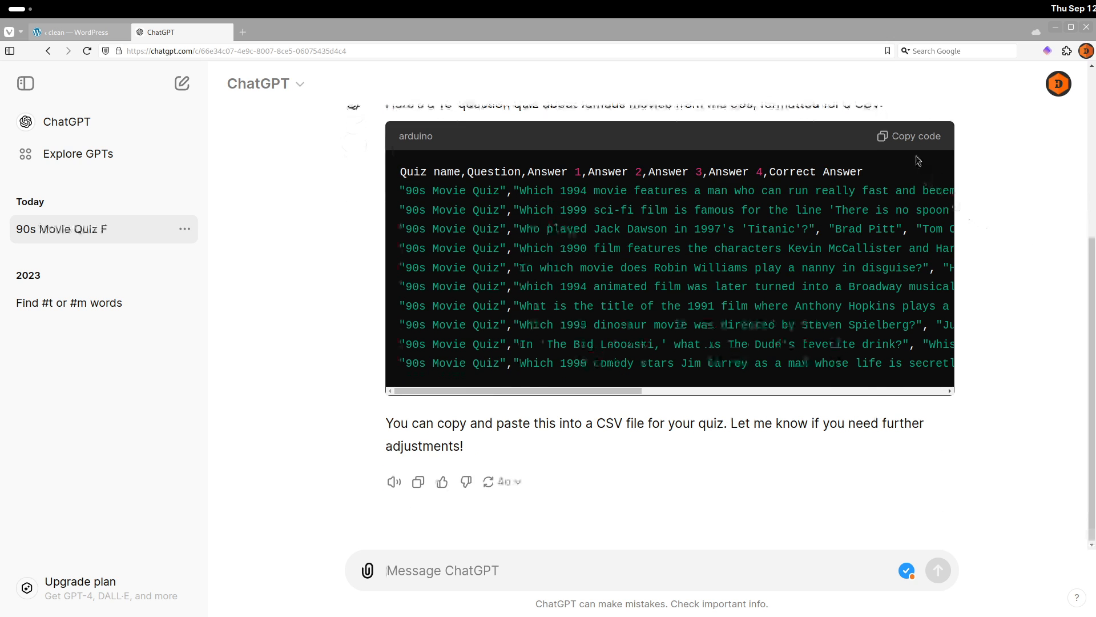
Copy the generated CSV code block and open the file manager.
{"action": "left_click", "coordinate": [905, 139]}
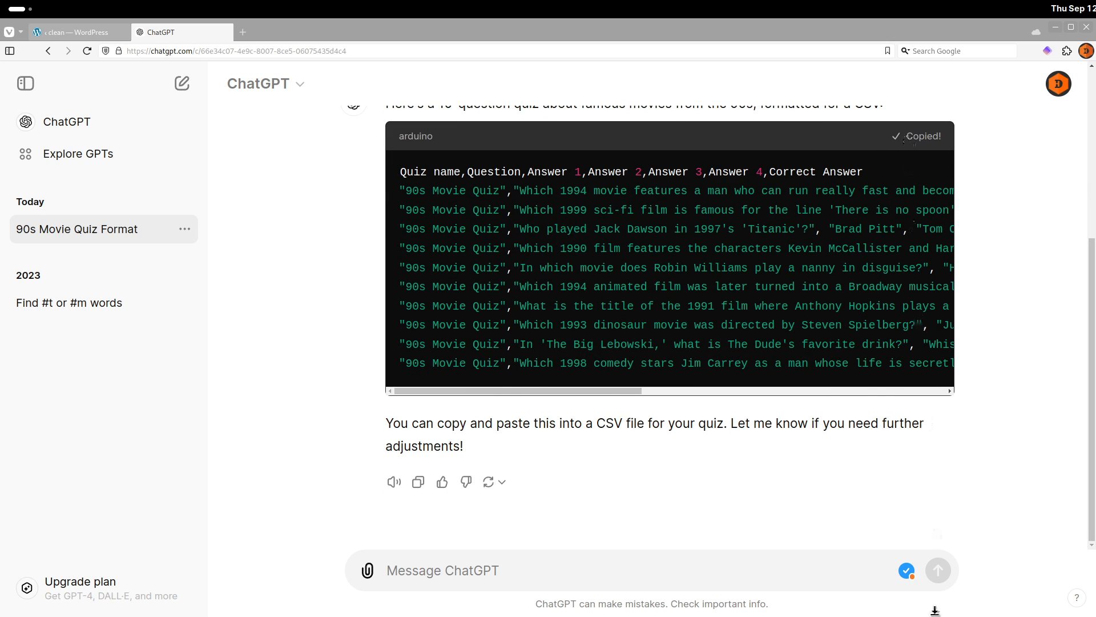
{"action": "mouse_move", "coordinate": [1059, 611]}
{"action": "left_click", "coordinate": [997, 599]}
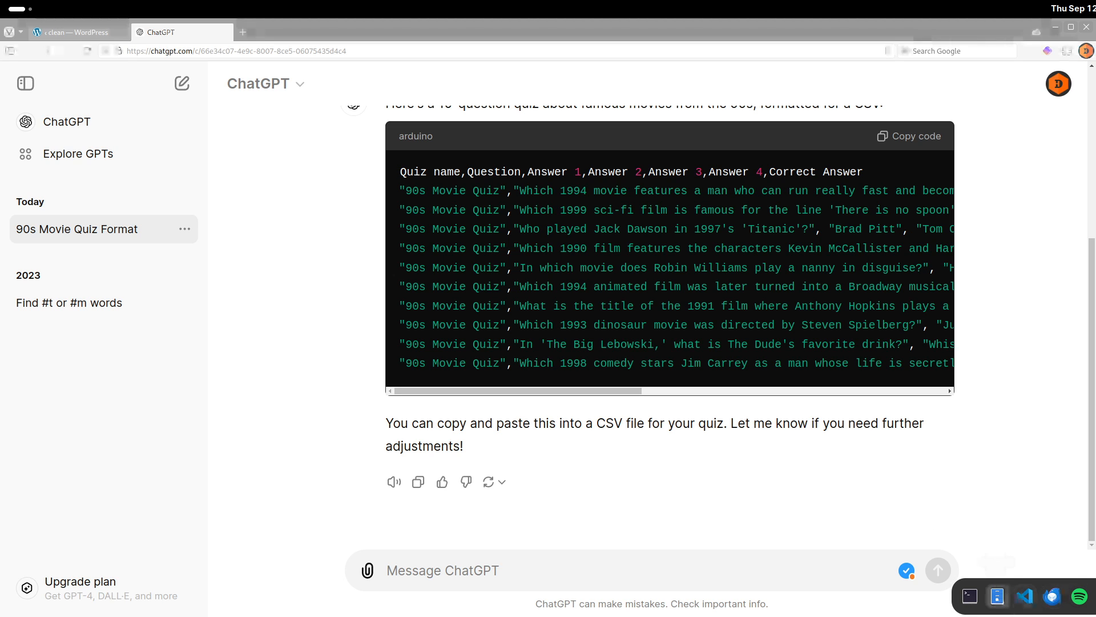
{"action": "left_click_drag", "start_coordinate": [738, 276], "coordinate": [613, 266]}
Create a new empty text document in Downloads, rename it quiz.csv, and open it in the text editor.
{"action": "right_click", "coordinate": [540, 378]}
{"action": "left_click", "coordinate": [493, 311]}
{"action": "right_click", "coordinate": [496, 399]}
{"action": "left_click", "coordinate": [562, 431]}
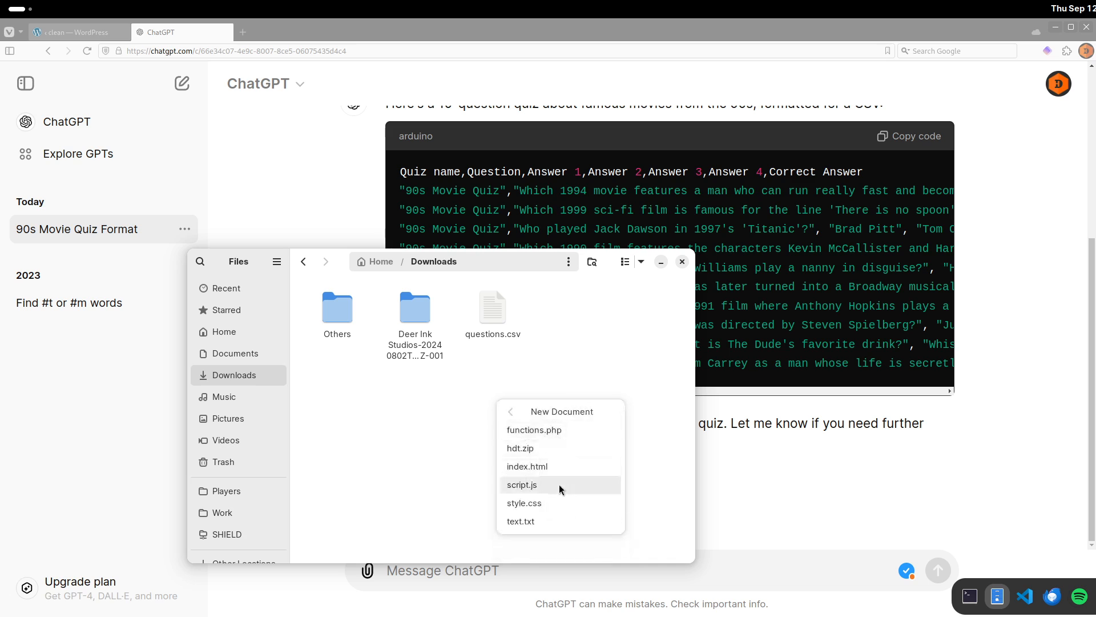
{"action": "left_click", "coordinate": [543, 523]}
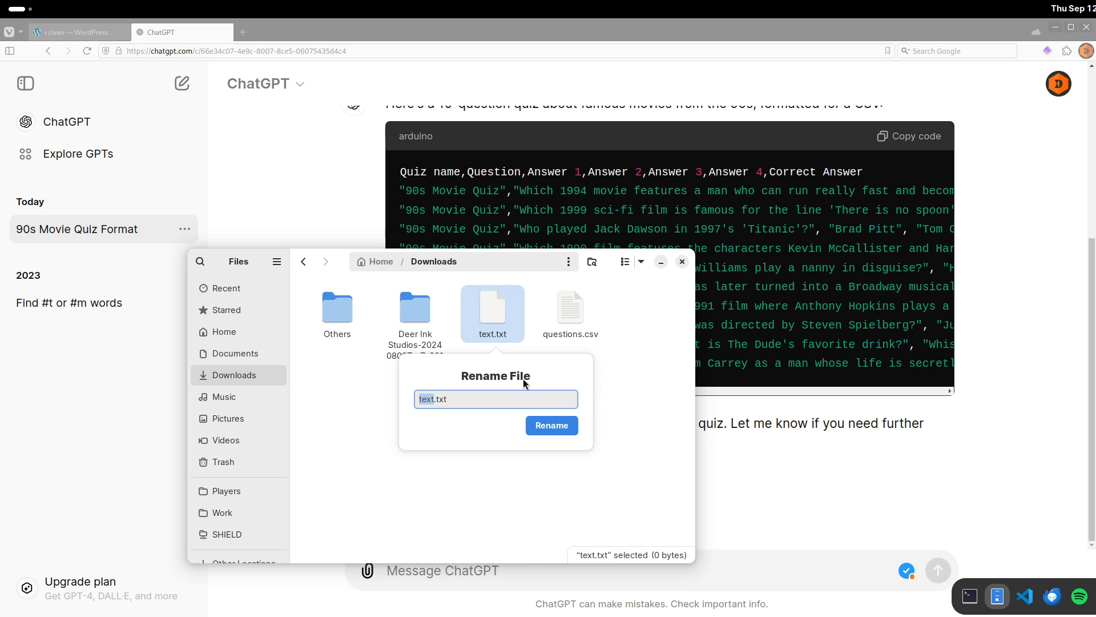
{"action": "type", "text": "quiz.csv"}
{"action": "key", "text": "Return"}
{"action": "key", "text": "Return"}
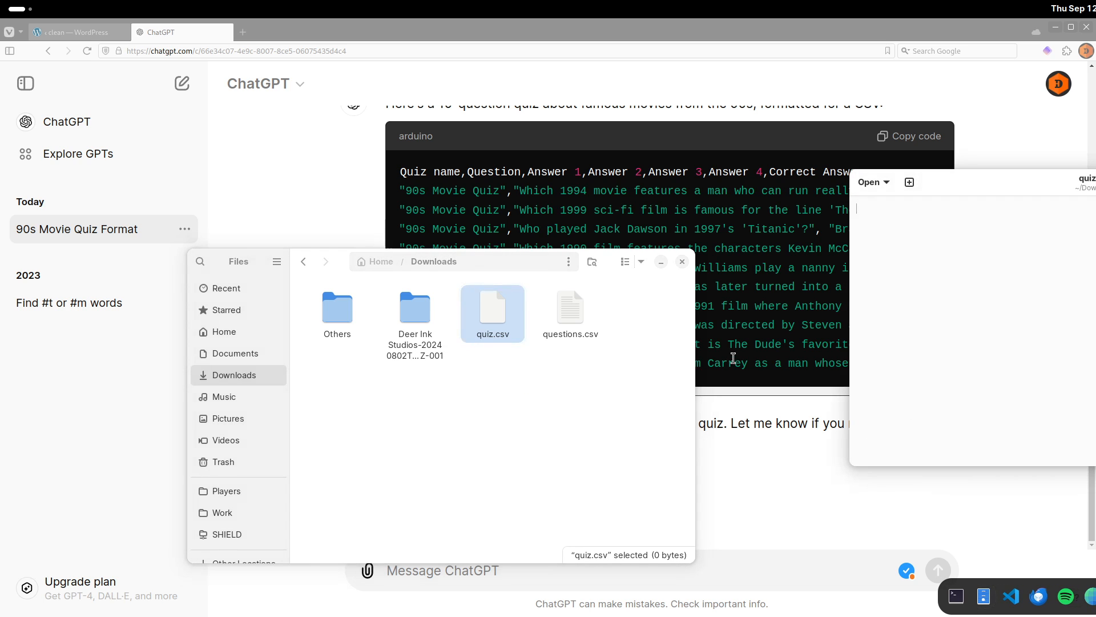
Paste the copied CSV content into quiz.csv and save it.
{"action": "type", "text": "Quiz name,Question,Answer 1,Answer 2,Answer 3,Answer 4,Correct Answer \"90s Movie Quiz\",\"Which 1994 movie features a man who can run really fast and becomes a war hero?\", \"Pulp Fiction\", \"Forrest Gump\", \"Braveheart\", \"The Shawshank Redemption\", 2 \"90s Movie Quiz\",\"Which 1999 sci-fi film is famous for the line 'There is no spoon'?\", \"The Matrix\", \"Star Wars: Episode I\", \"The Fifth Element\", \"Independence Day\", 1 \"90s Movie Quiz\",\"Who played Jack Dawson in 1997's 'Titanic'?\", \"Brad Pitt\", \"Tom Cruise\", \"Leonardo DiCaprio\", \"Johnny Depp\", 3 \"90s Movie Quiz\",\"Which 1990 film features the characters Kevin McCallister and Harry and Marv?\", \"Home Alone\", \"Die Hard 2\", \"The Santa Clause\", \"Beethoven\", 1 \"90s Movie Quiz\",\"In which movie does Robin Williams play a nanny in disguise?\", \"Hook\", \"Aladdin\", \"Jumanji\", \"Mrs. Doubtfire\", 4 \"90s Movie Quiz\",\"Which 1994 animated film was later turned into a Broadway musical?\", \"Aladdin\", \"Beauty and the Beast\", \"The Lion King\", \"Pocahontas\", 3 \"90s Movie Quiz\",\"What is the title of the 1991 film where Anthony Hopkins plays a cannibalistic serial killer?\", \"Se7en\", \"The Silence of the Lambs\", \"The Sixth Sense\", \"Fight Club\", 2 \"90s Movie Quiz\",\"Which 1993 dinosaur movie was directed by Steven Spielberg?\", \"Jurassic Park\", \"King Kong\", \"Godzilla\", \"The Land Before Time\", 1 \"90s Movie Quiz\",\"In 'The Big Lebowski,' what is The Dude's favorite drink?\", \"Whiskey\", \"Martini\", \"White Russian\", \"Beer\", 3 \"90s Movie Quiz\",\"Which 1998 comedy stars Jim Carrey as a man whose life is secretly filmed for a TV show?\", \"Liar Liar\", \"The Mask\", \"Ace Ventura\", \"The Truman Show\", 4"}
{"action": "key", "text": "ctrl+s"}
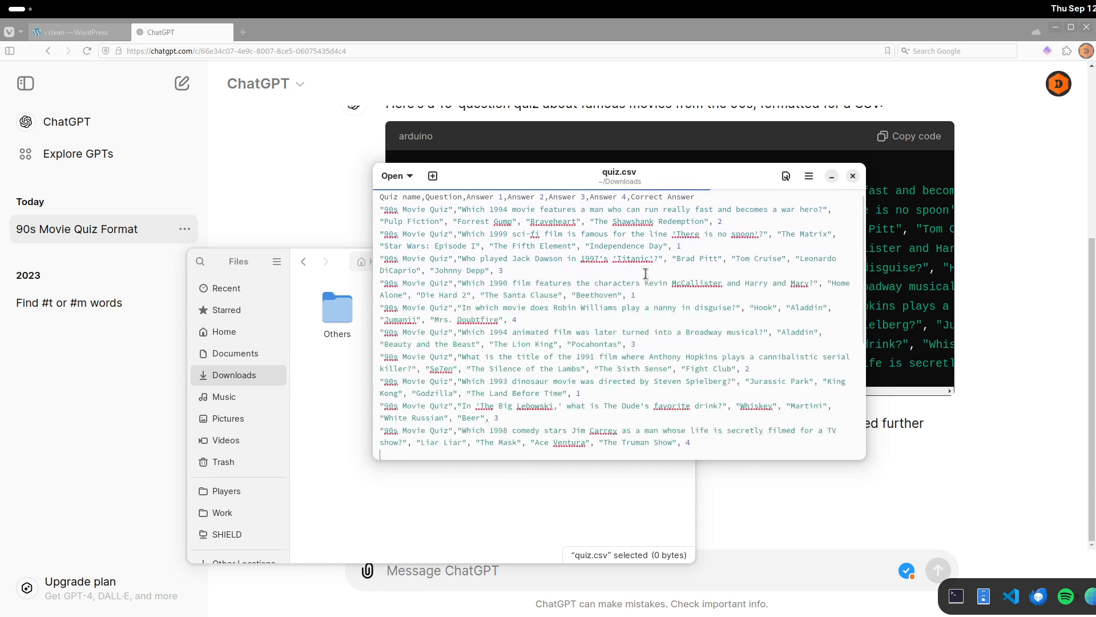
Delete the header row from quiz.csv and save the file.
{"action": "scroll", "coordinate": [657, 279], "scroll_direction": "up", "scroll_amount": 1}
{"action": "left_click_drag", "start_coordinate": [700, 202], "coordinate": [378, 202]}
{"action": "key", "text": "BackSpace"}
{"action": "key", "text": "Delete"}
{"action": "key", "text": "ctrl+s"}
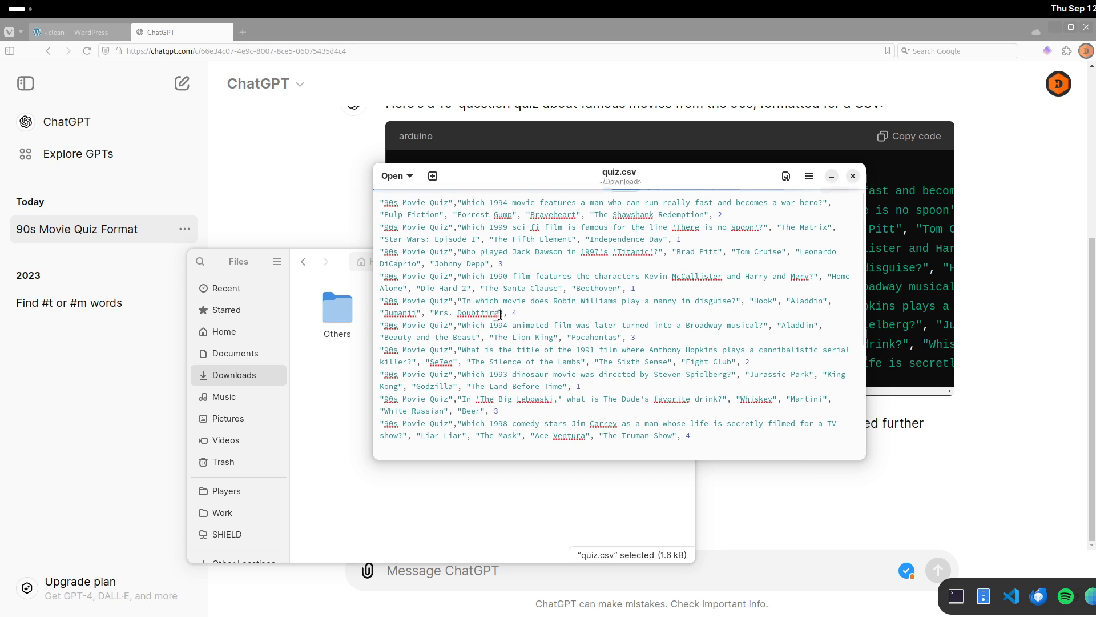
Close the text editor and open quiz.csv in LibreOffice Calc, confirming the import.
{"action": "left_click", "coordinate": [852, 176]}
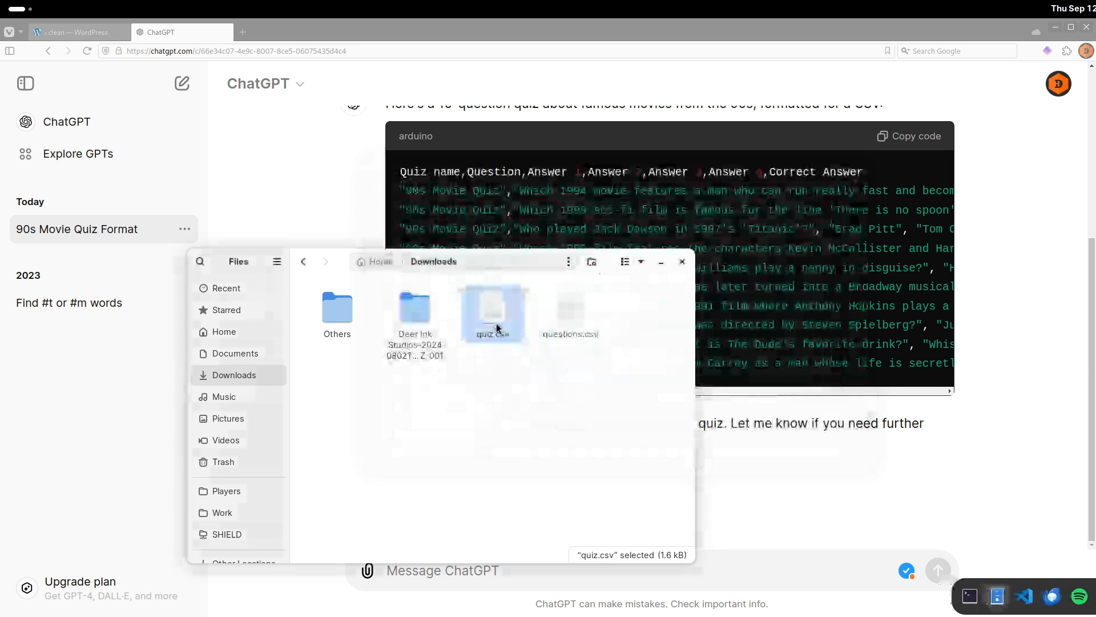
{"action": "double_click", "coordinate": [492, 311]}
{"action": "key", "text": "Return"}
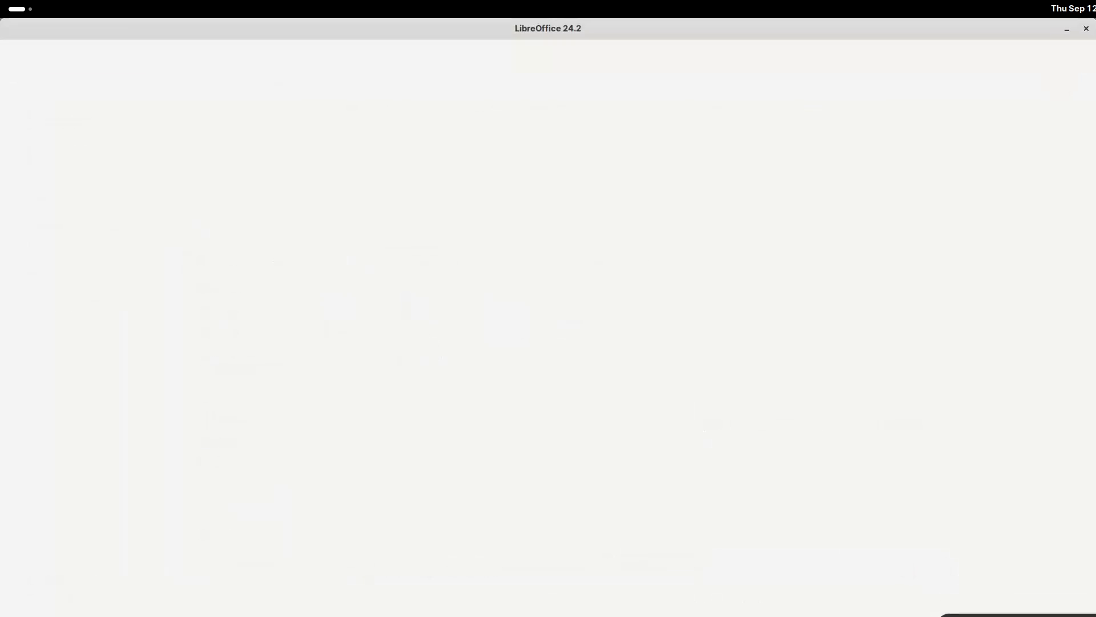
{"action": "key", "text": "super+Left"}
{"action": "scroll", "coordinate": [877, 455], "scroll_direction": "up", "scroll_amount": 3}
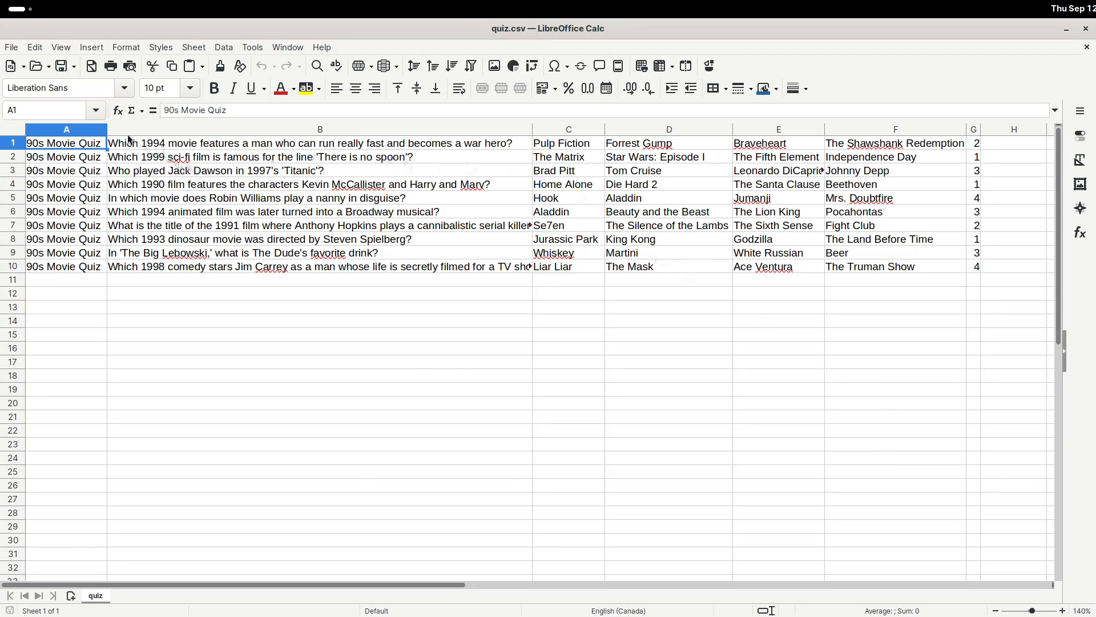
Move the correct-answer numbers from column G to column M of the spreadsheet.
{"action": "left_click", "coordinate": [223, 130]}
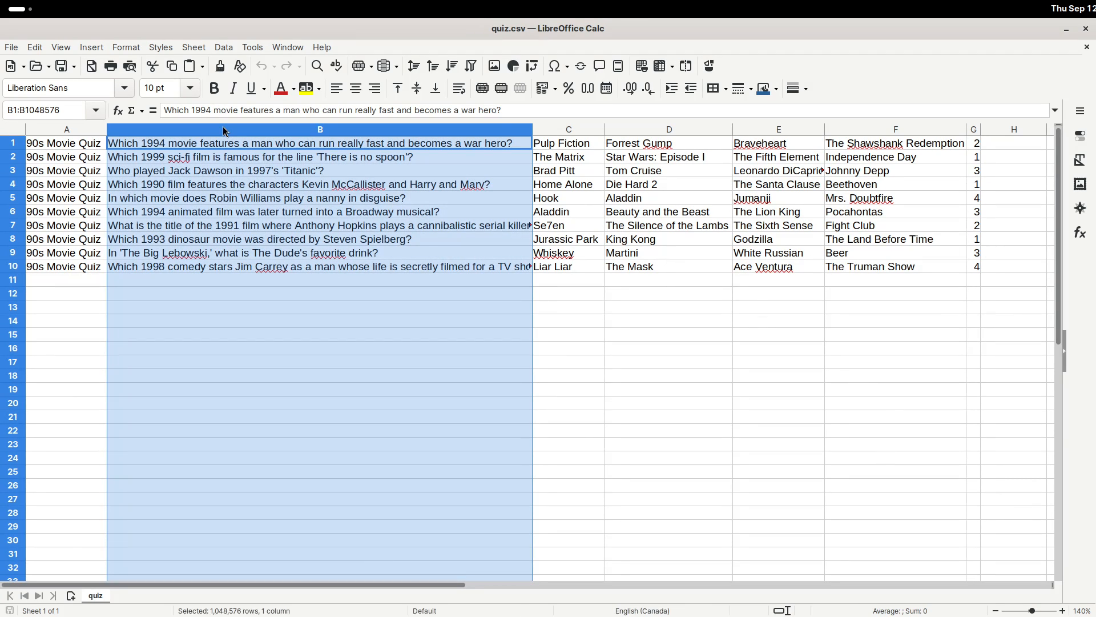
{"action": "left_click", "coordinate": [568, 130]}
{"action": "left_click", "coordinate": [661, 130]}
{"action": "left_click", "coordinate": [782, 131]}
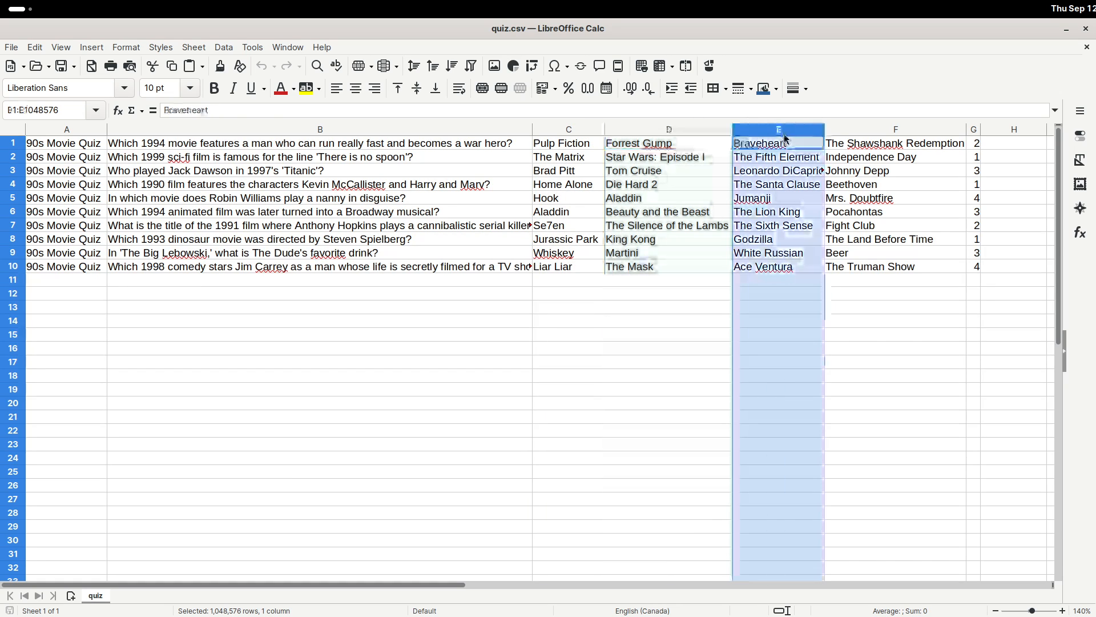
{"action": "left_click", "coordinate": [860, 131]}
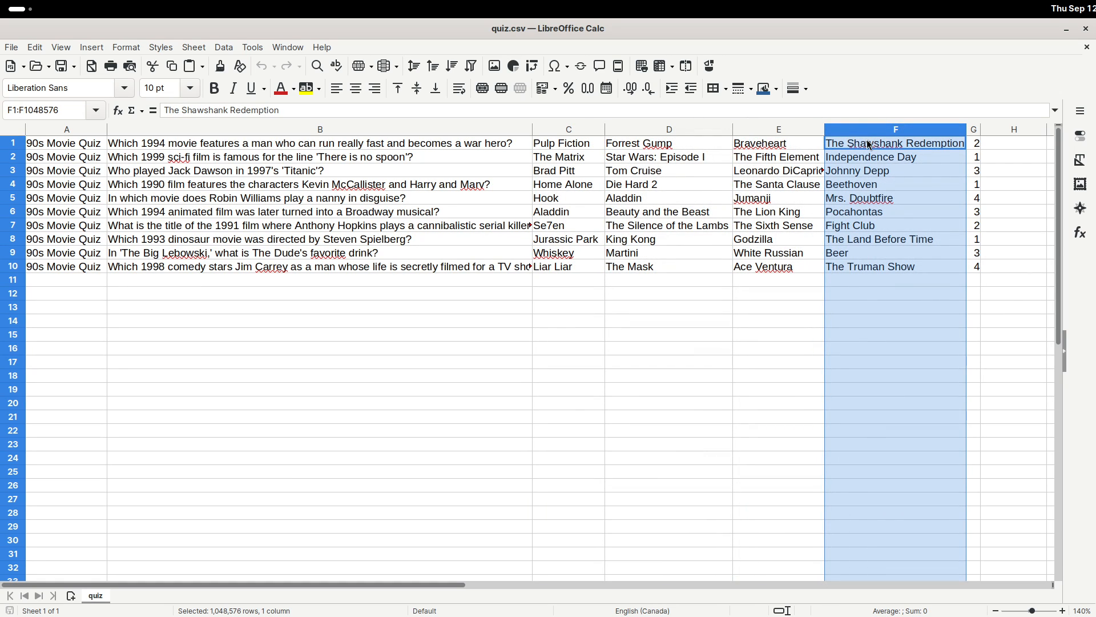
{"action": "left_click", "coordinate": [974, 130]}
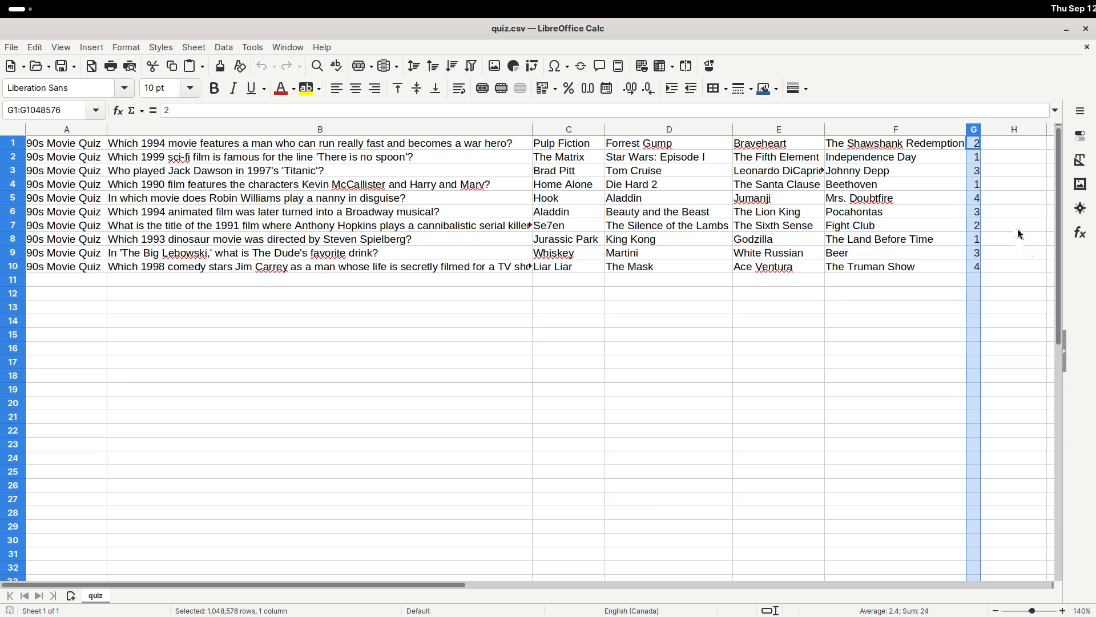
{"action": "scroll", "coordinate": [976, 253], "scroll_direction": "down", "scroll_amount": 3}
{"action": "scroll", "coordinate": [975, 255], "scroll_direction": "down", "scroll_amount": 1}
{"action": "scroll", "coordinate": [975, 254], "scroll_direction": "down", "scroll_amount": 1}
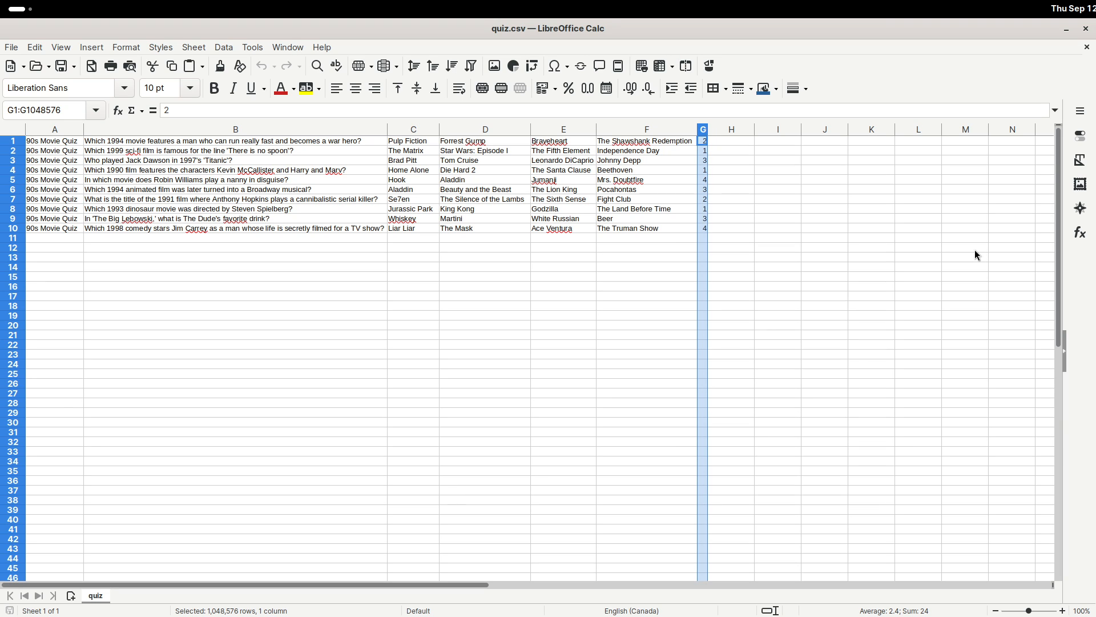
{"action": "key", "text": "ctrl+x"}
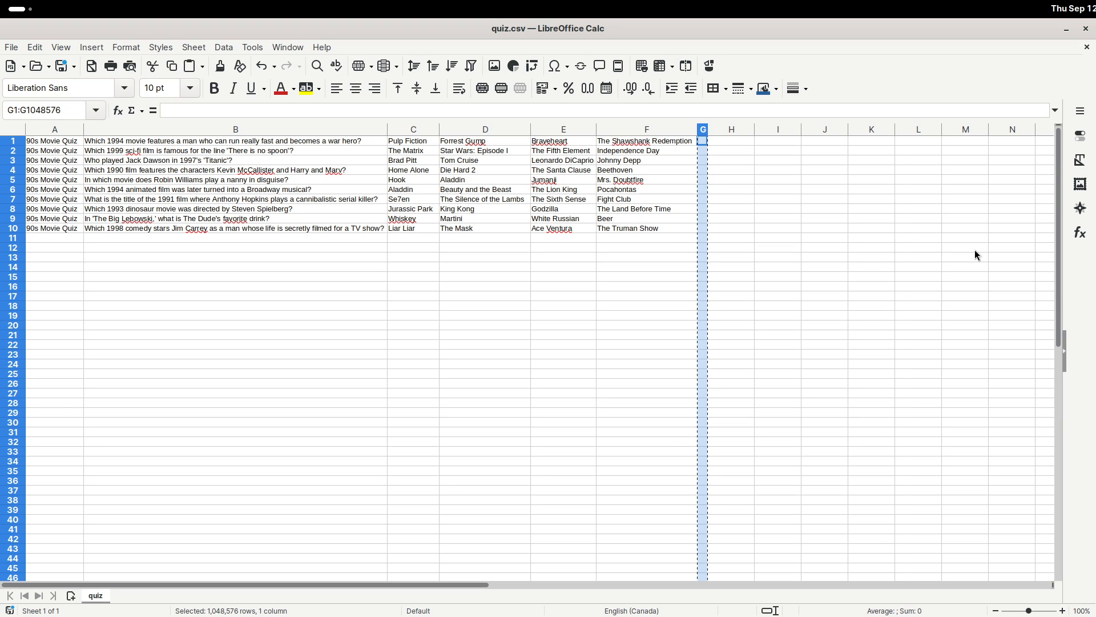
{"action": "left_click", "coordinate": [963, 132]}
{"action": "key", "text": "ctrl+v"}
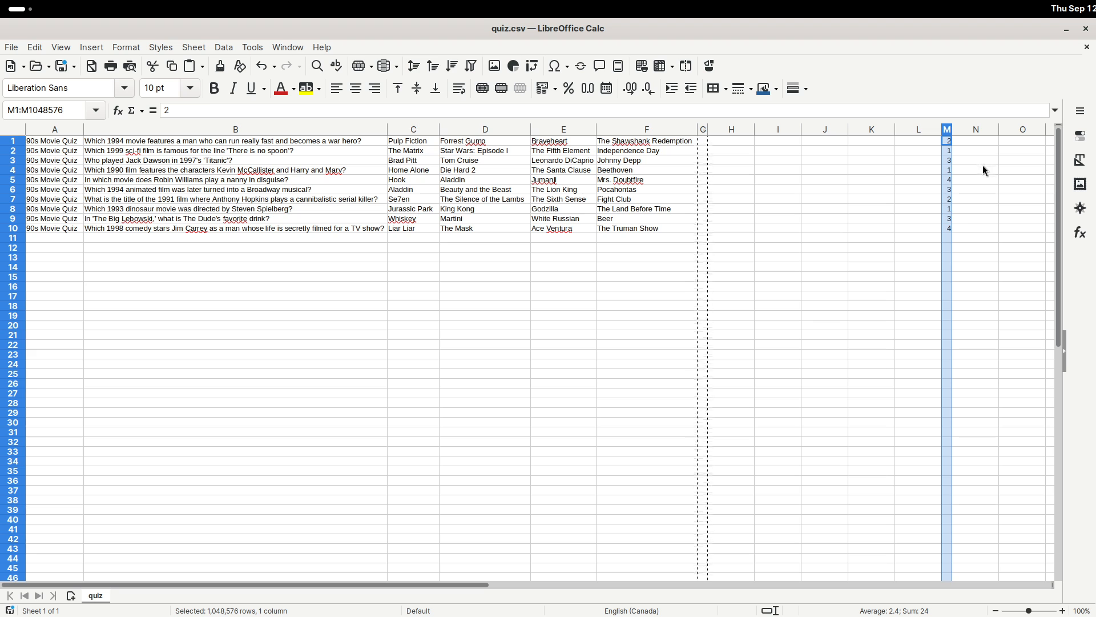
{"action": "left_click", "coordinate": [983, 595]}
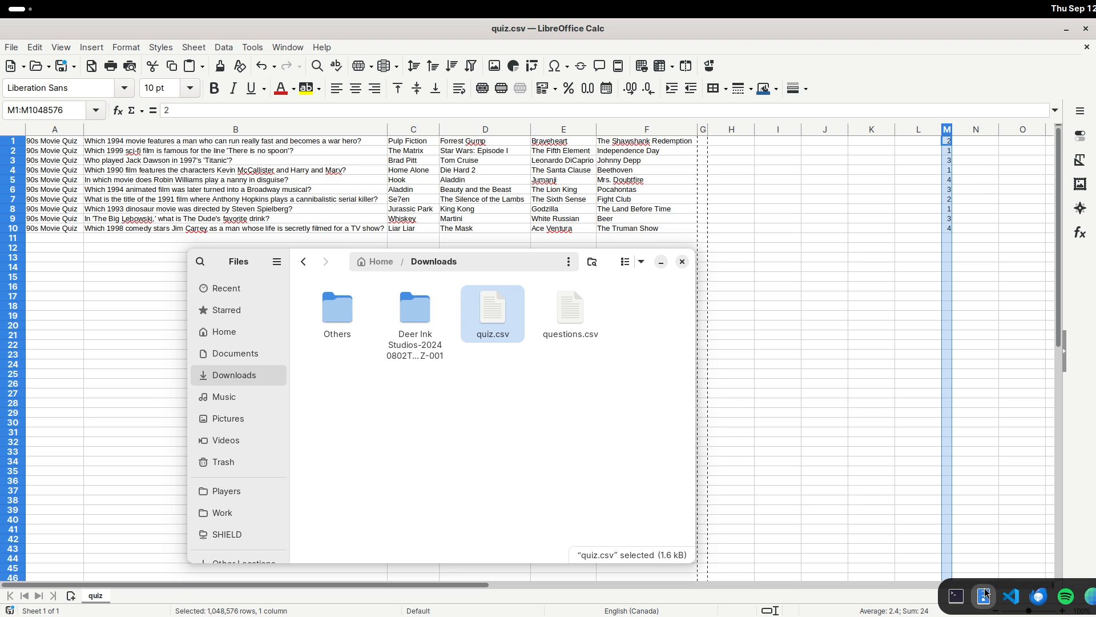
Open the example questions.csv in the spreadsheet to compare its column layout, then close it.
{"action": "double_click", "coordinate": [554, 316]}
{"action": "key", "text": "Return"}
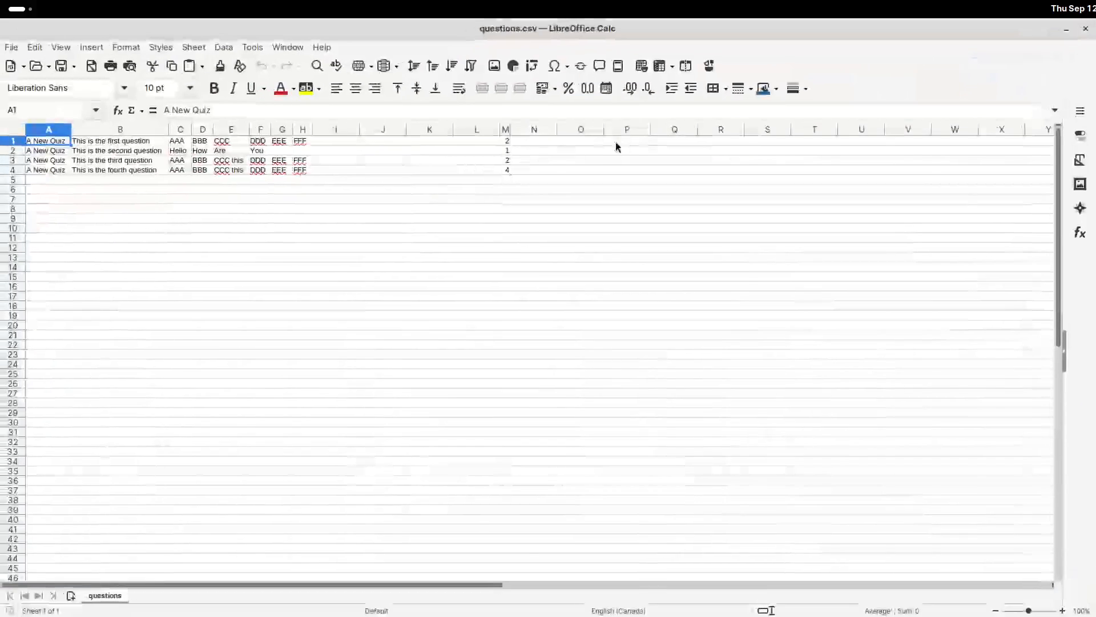
{"action": "left_click", "coordinate": [506, 129]}
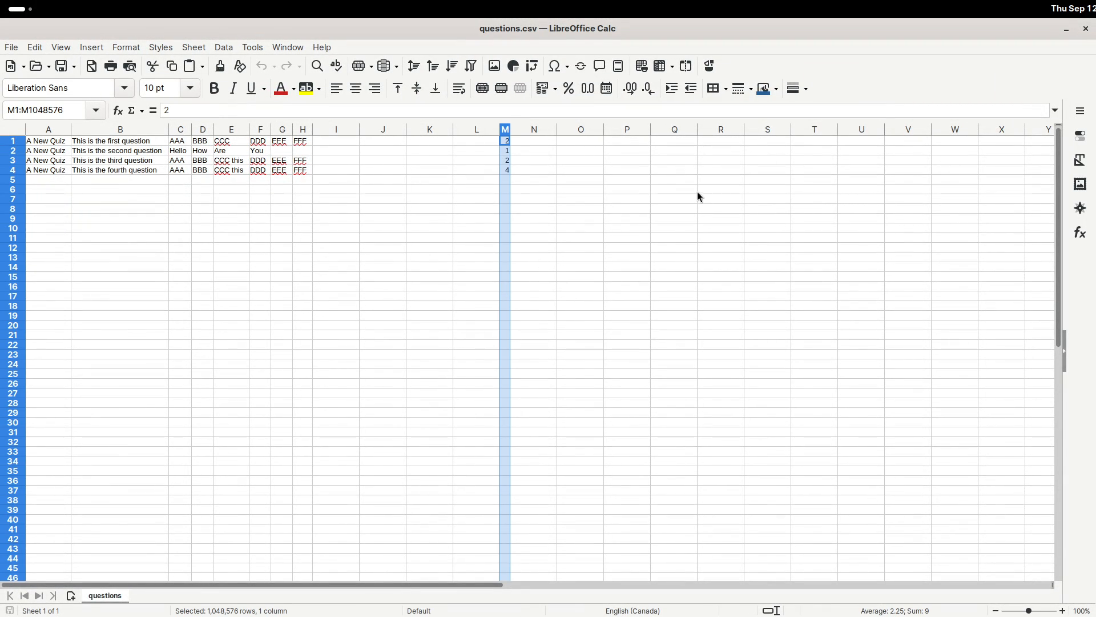
{"action": "left_click", "coordinate": [1086, 28]}
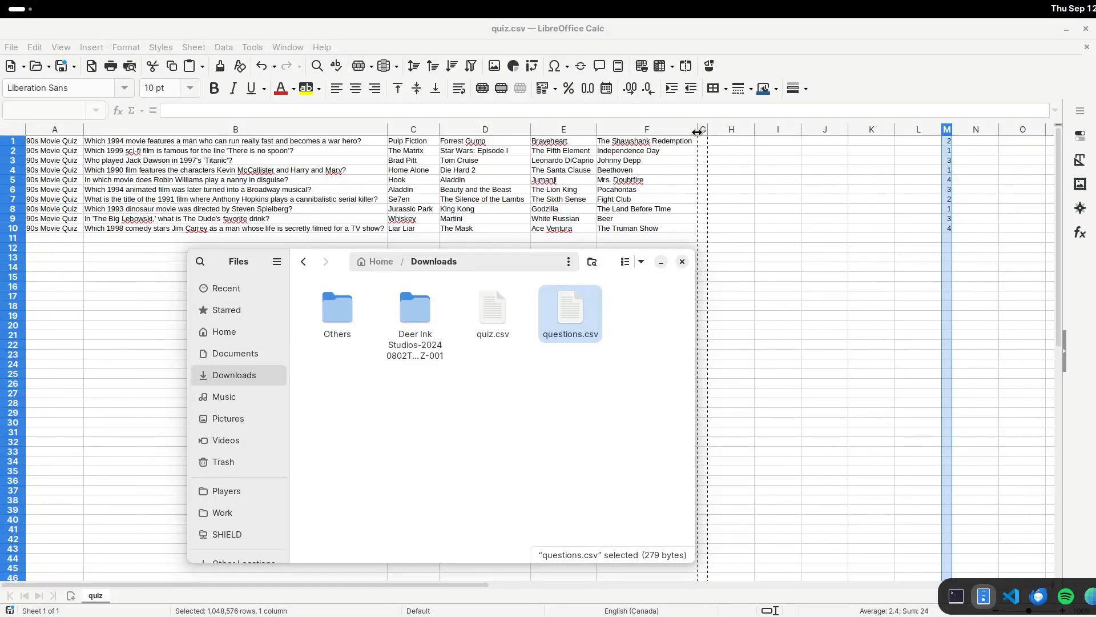
Compare several questions' answer cells with their correct-answer numbers in column M.
{"action": "left_click", "coordinate": [703, 129]}
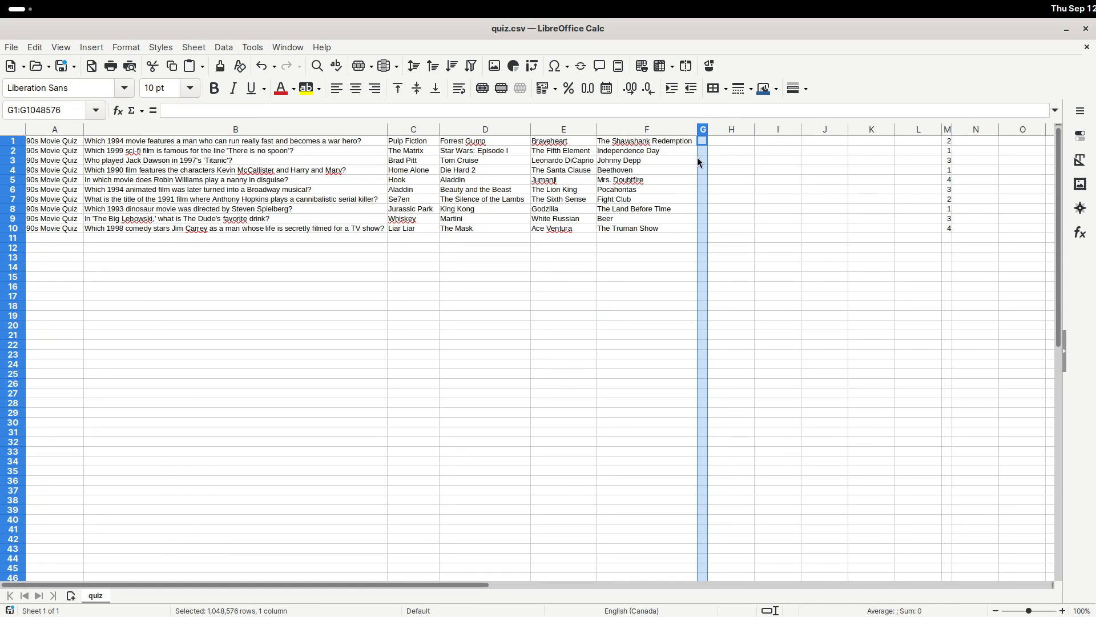
{"action": "key", "text": "ctrl+c"}
{"action": "left_click", "coordinate": [640, 162]}
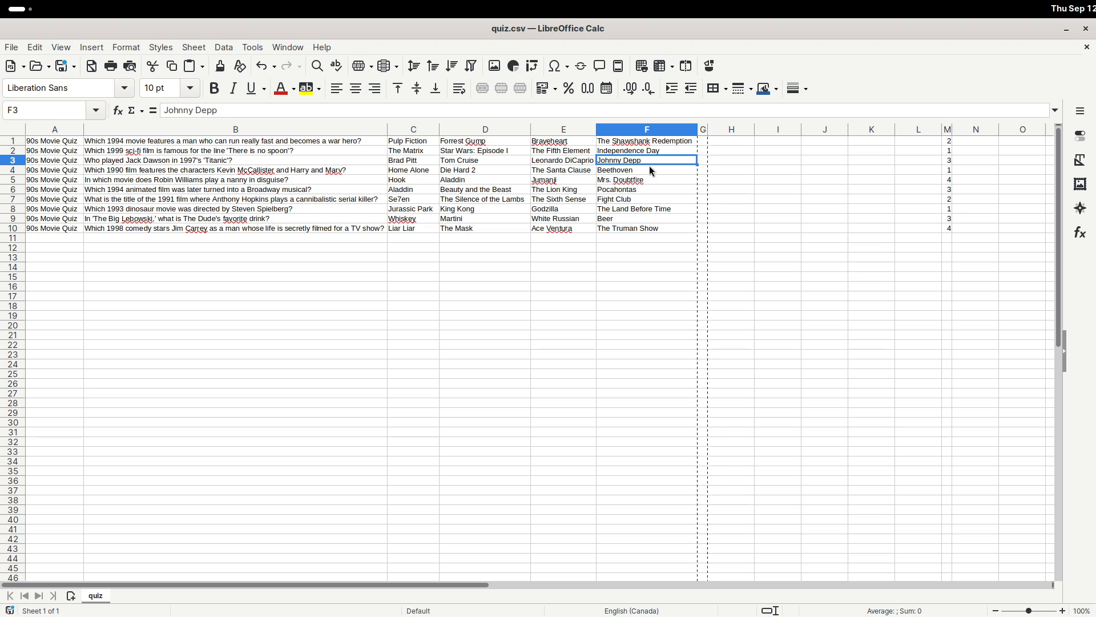
{"action": "scroll", "coordinate": [578, 277], "scroll_direction": "up", "scroll_amount": 1}
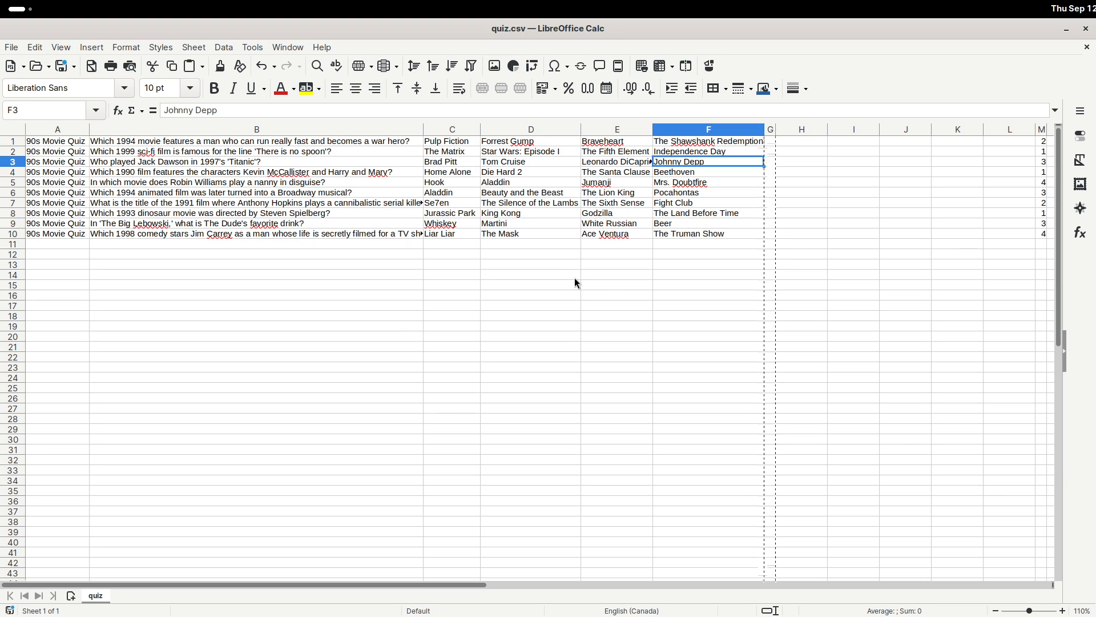
{"action": "left_click", "coordinate": [170, 140]}
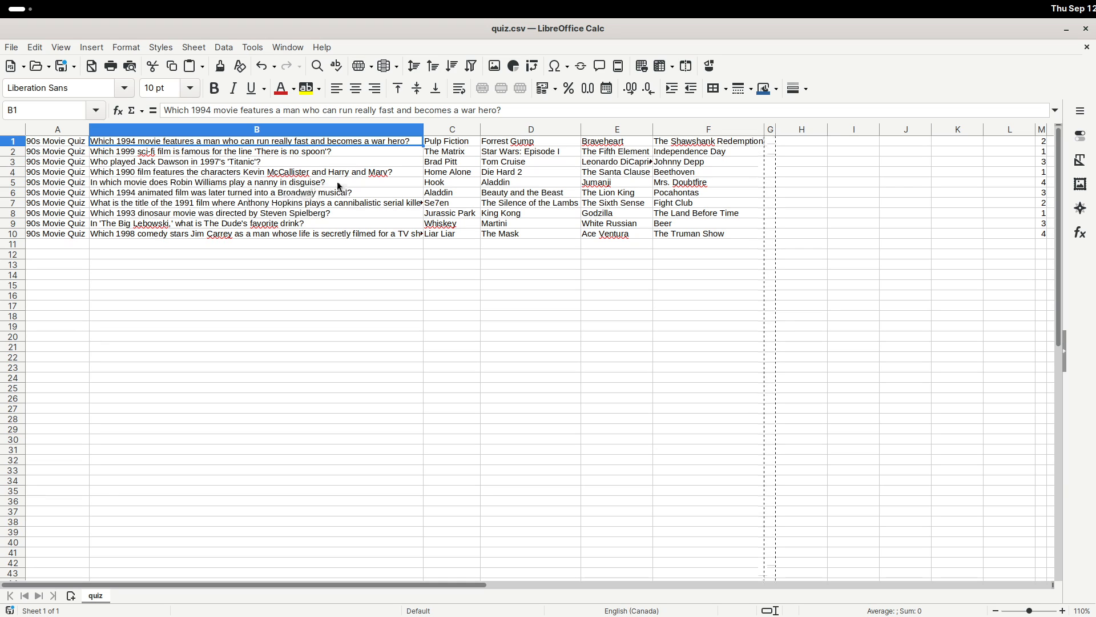
{"action": "left_click", "coordinate": [502, 141]}
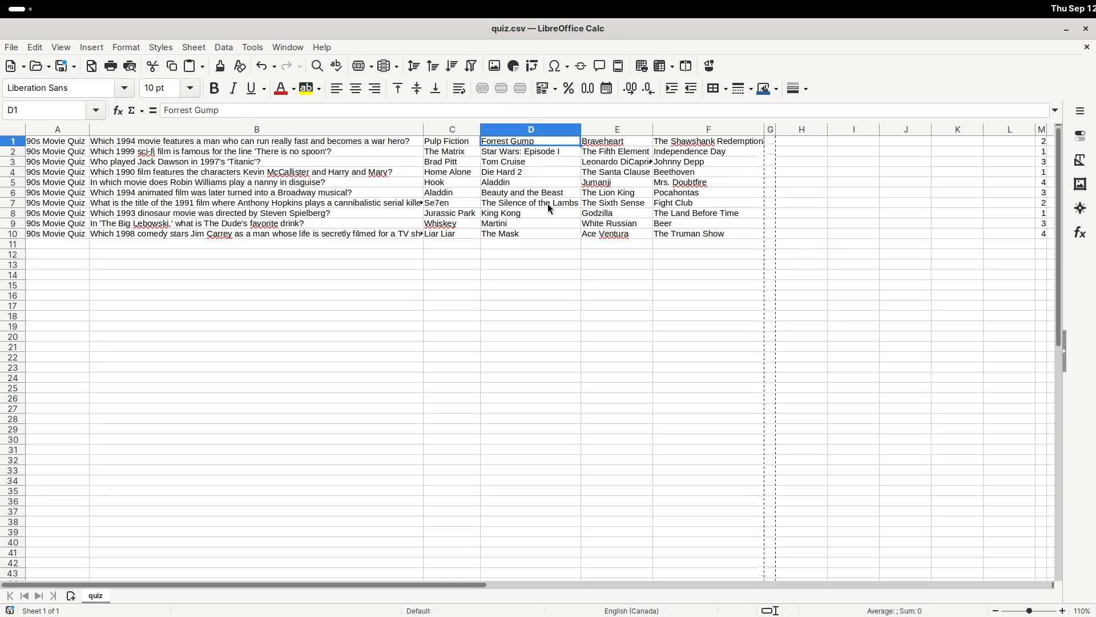
{"action": "left_click", "coordinate": [371, 143]}
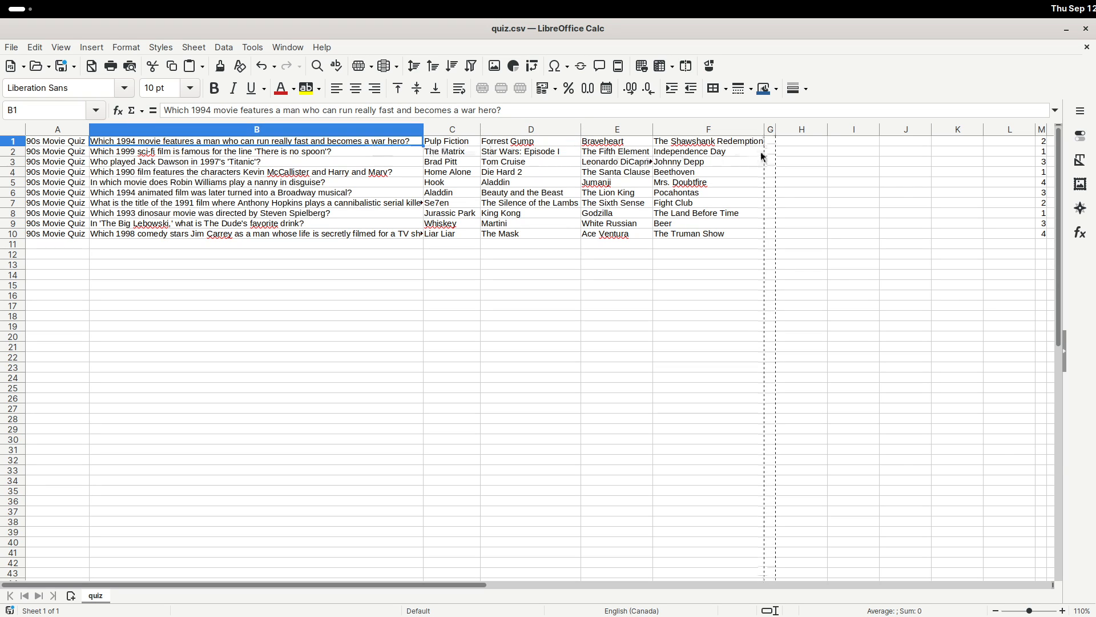
{"action": "key", "text": "Down"}
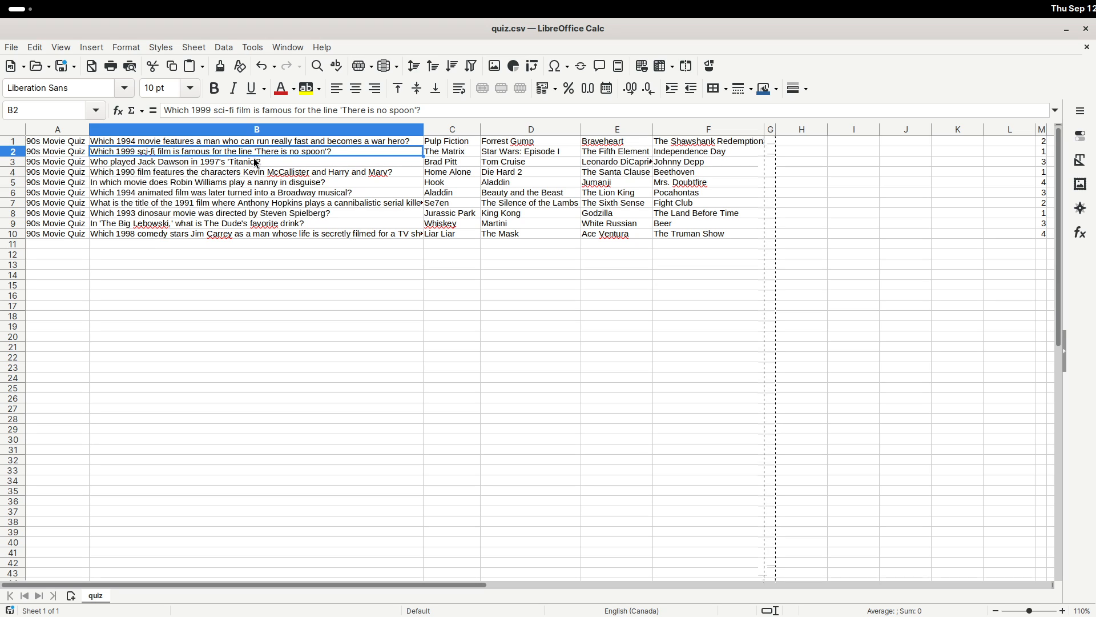
{"action": "left_click", "coordinate": [437, 152]}
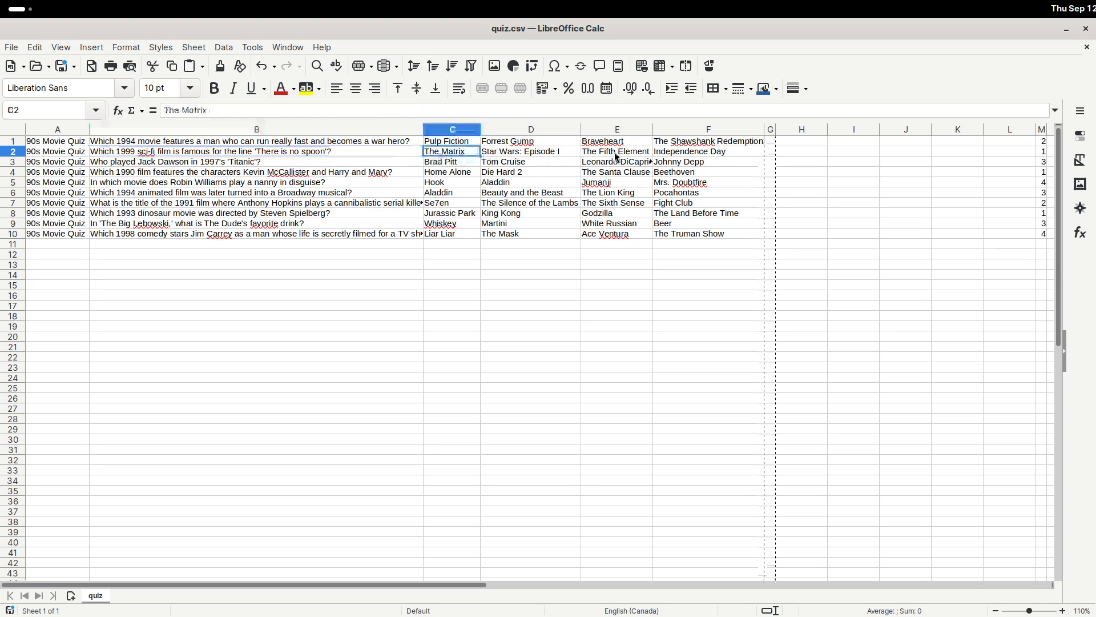
{"action": "left_click", "coordinate": [1040, 152]}
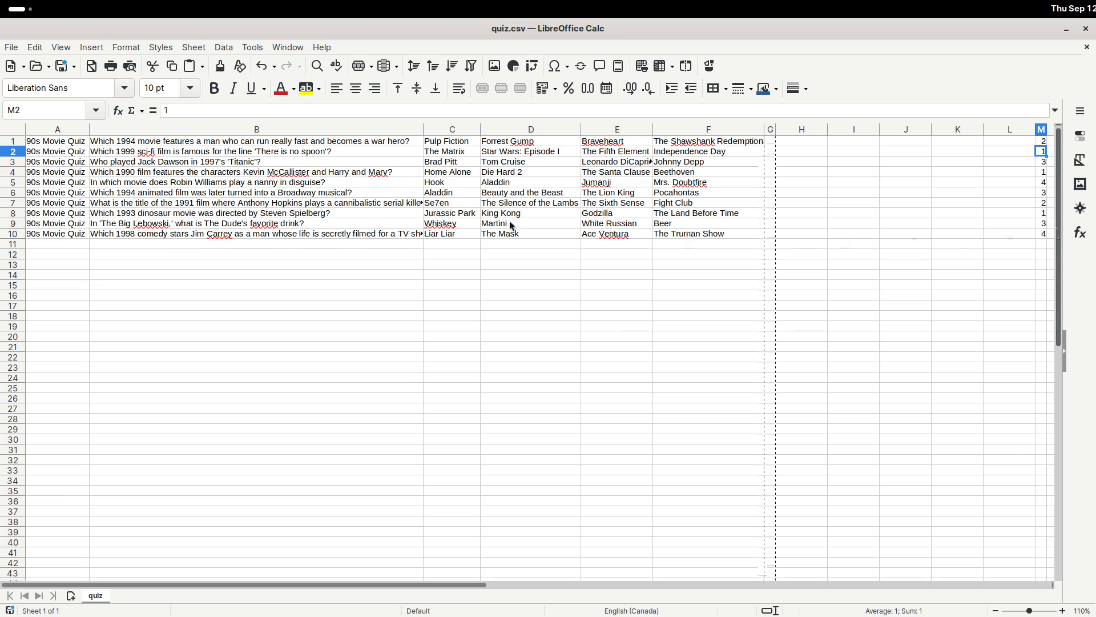
{"action": "key", "text": "Return"}
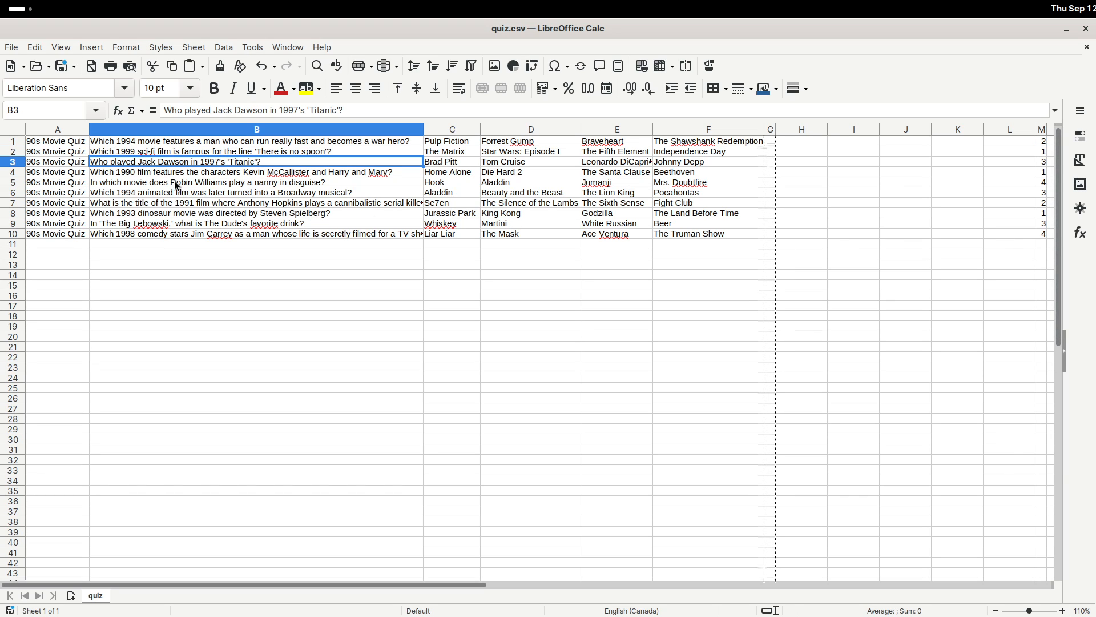
{"action": "left_click", "coordinate": [628, 163]}
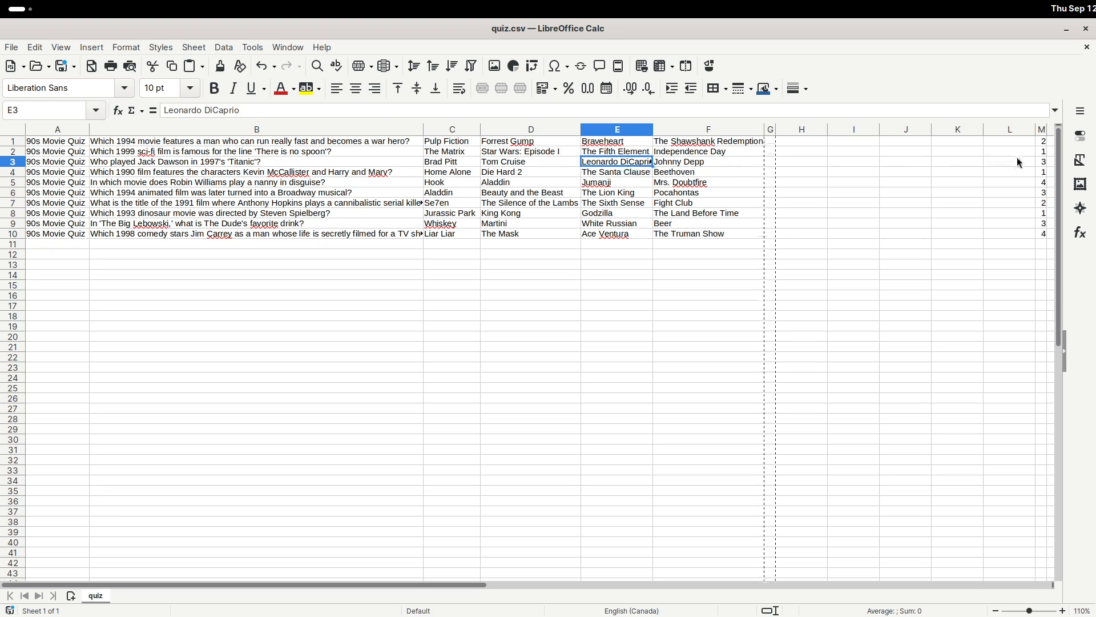
{"action": "left_click", "coordinate": [1040, 162]}
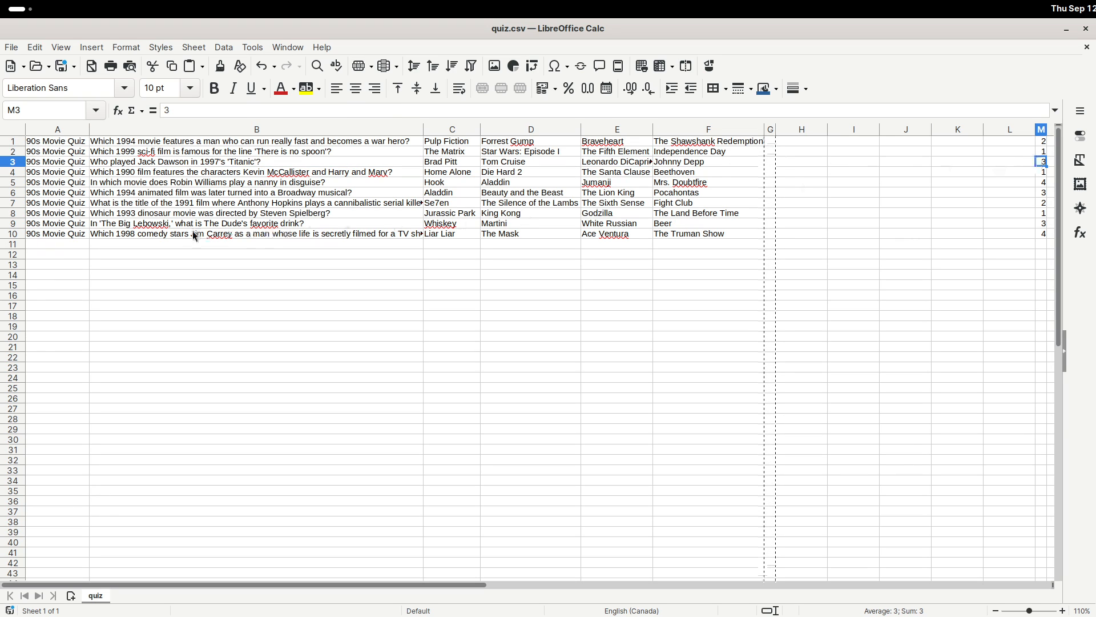
{"action": "left_click", "coordinate": [188, 213]}
{"action": "left_click", "coordinate": [439, 213]}
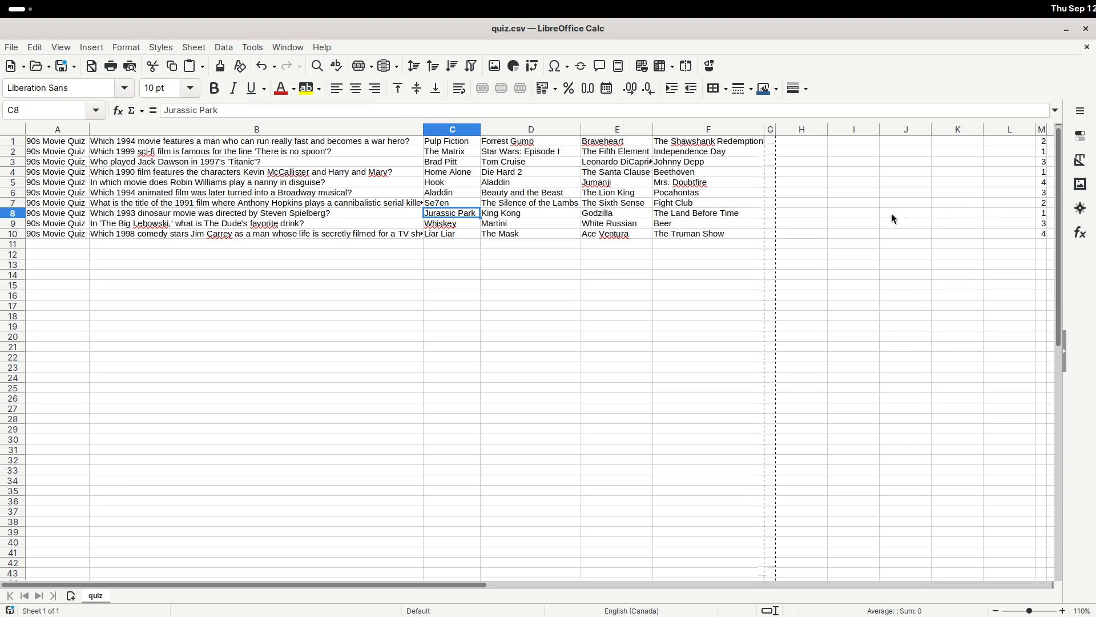
Save quiz.csv keeping the Text CSV format and close the spreadsheet.
{"action": "key", "text": "ctrl+s"}
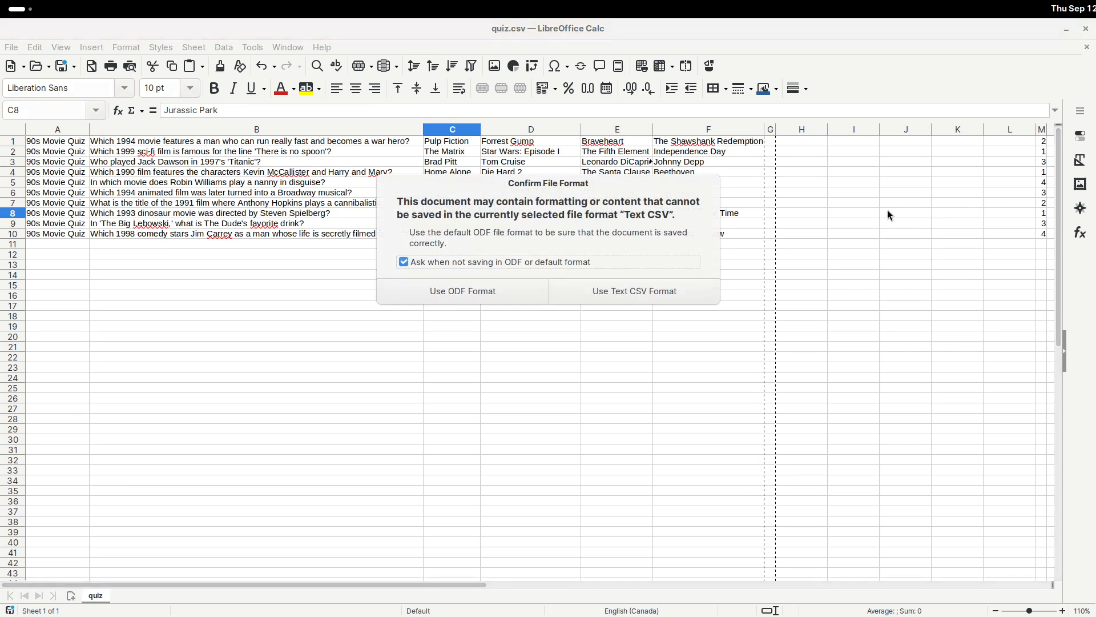
{"action": "left_click", "coordinate": [628, 289]}
{"action": "left_click", "coordinate": [1085, 29]}
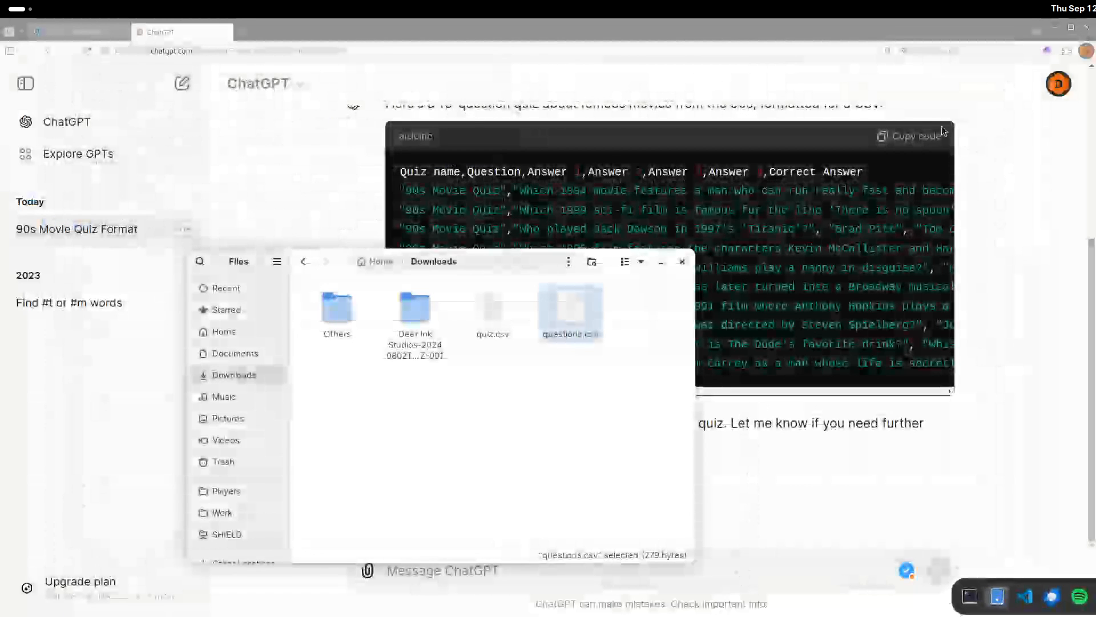
In the WordPress HD Quiz Bulk Question Importer, choose quiz.csv from Downloads and begin the import.
{"action": "left_click", "coordinate": [109, 32]}
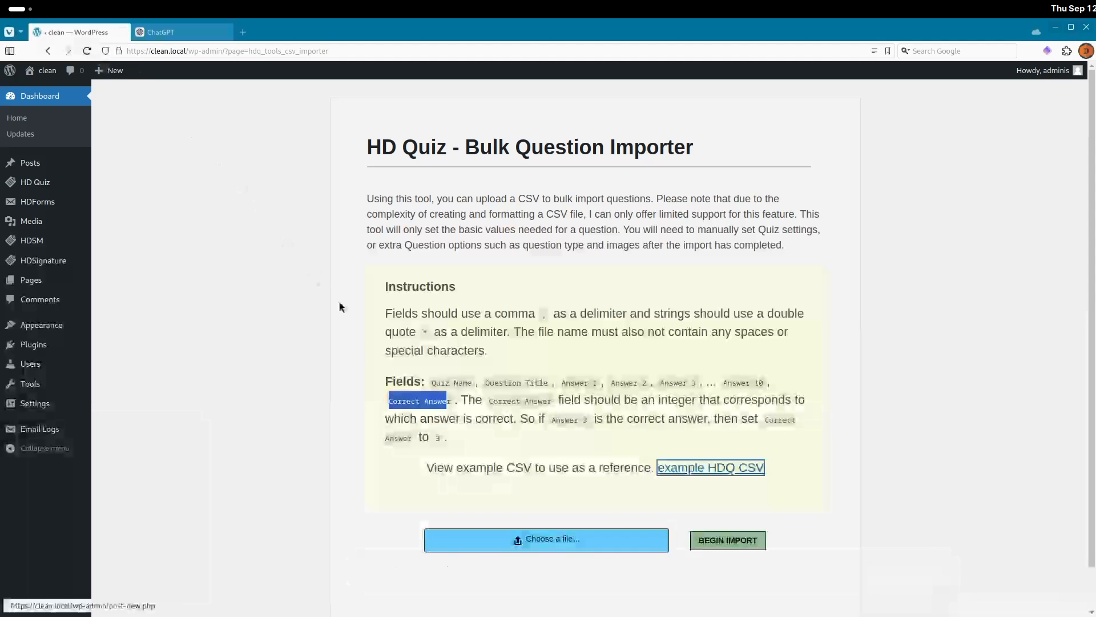
{"action": "left_click", "coordinate": [526, 531]}
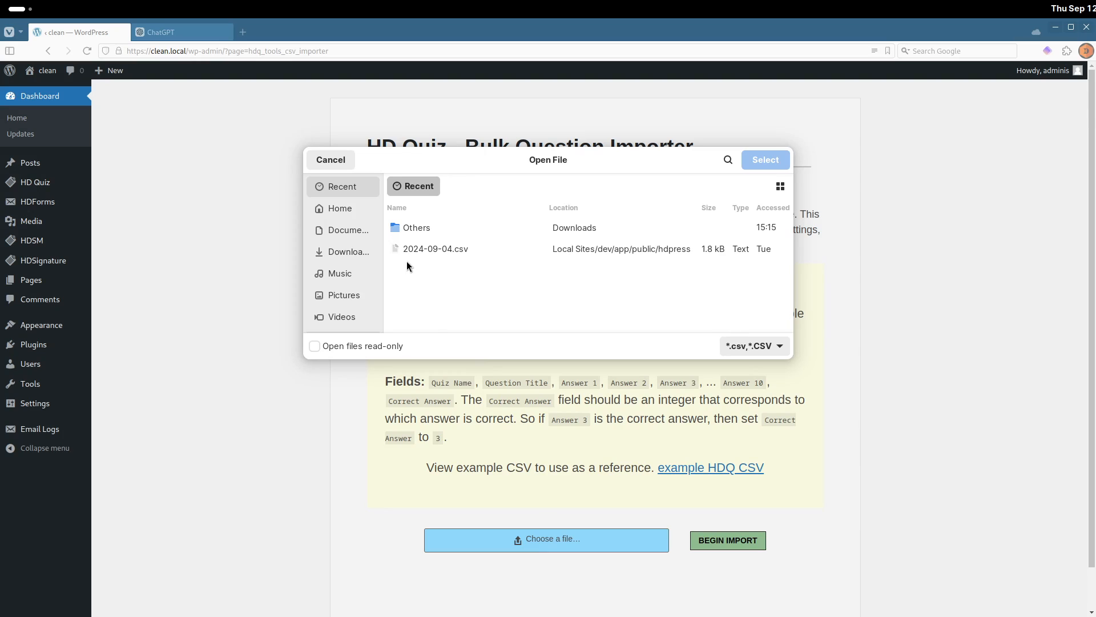
{"action": "left_click", "coordinate": [369, 257]}
{"action": "left_click", "coordinate": [435, 294]}
{"action": "double_click", "coordinate": [437, 296]}
{"action": "left_click", "coordinate": [759, 545]}
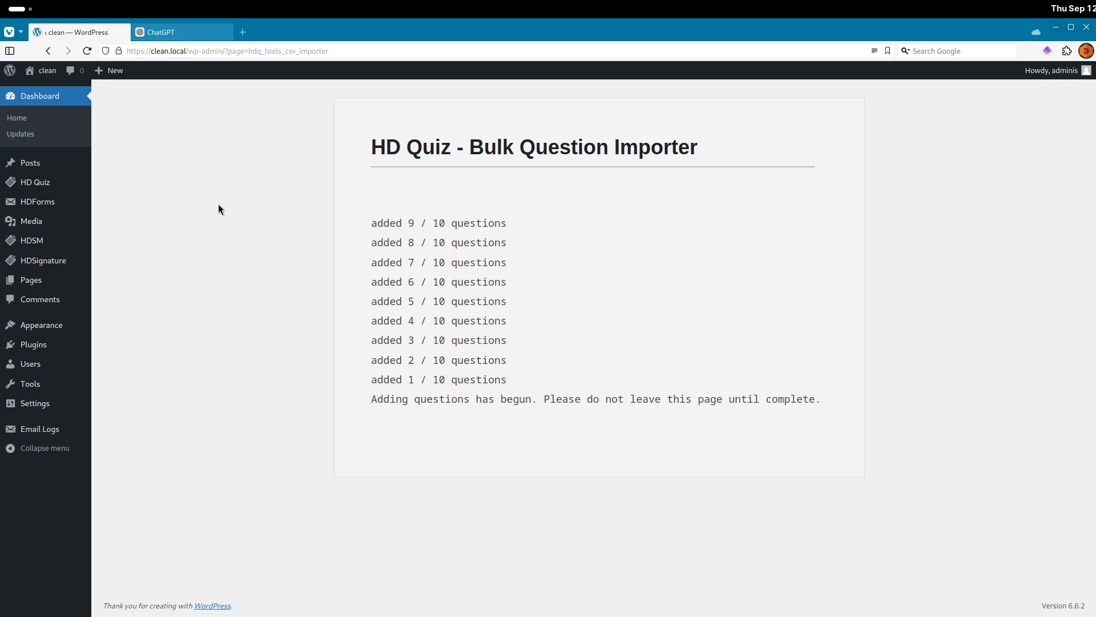
Open the imported 90s Movie Quiz and inspect question 5's answers and its correct-answer setting.
{"action": "left_click", "coordinate": [66, 189]}
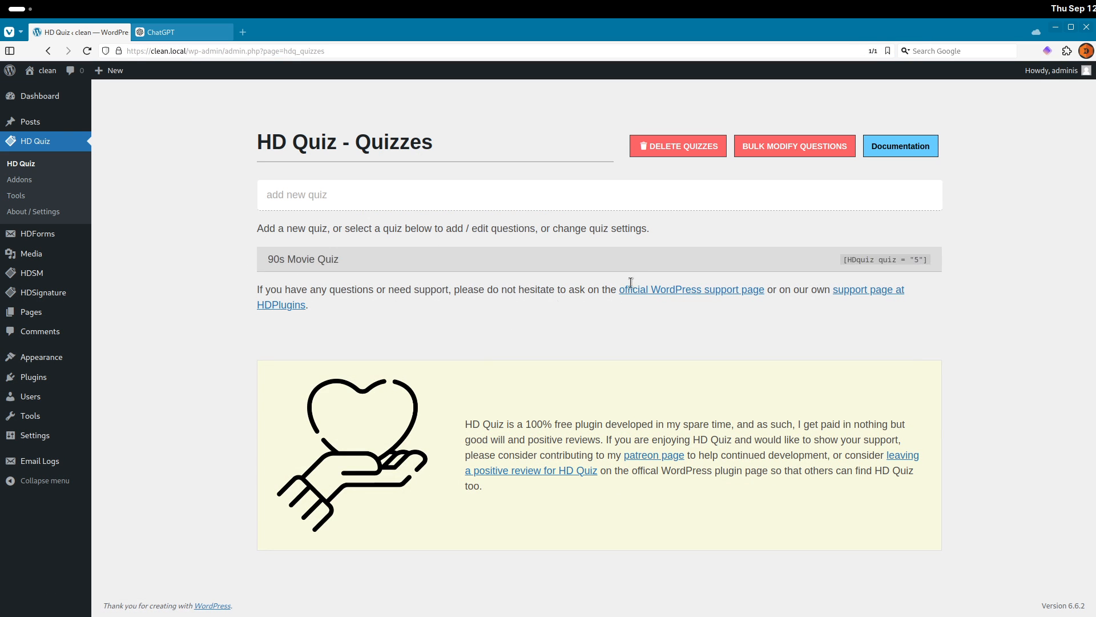
{"action": "left_click", "coordinate": [316, 263]}
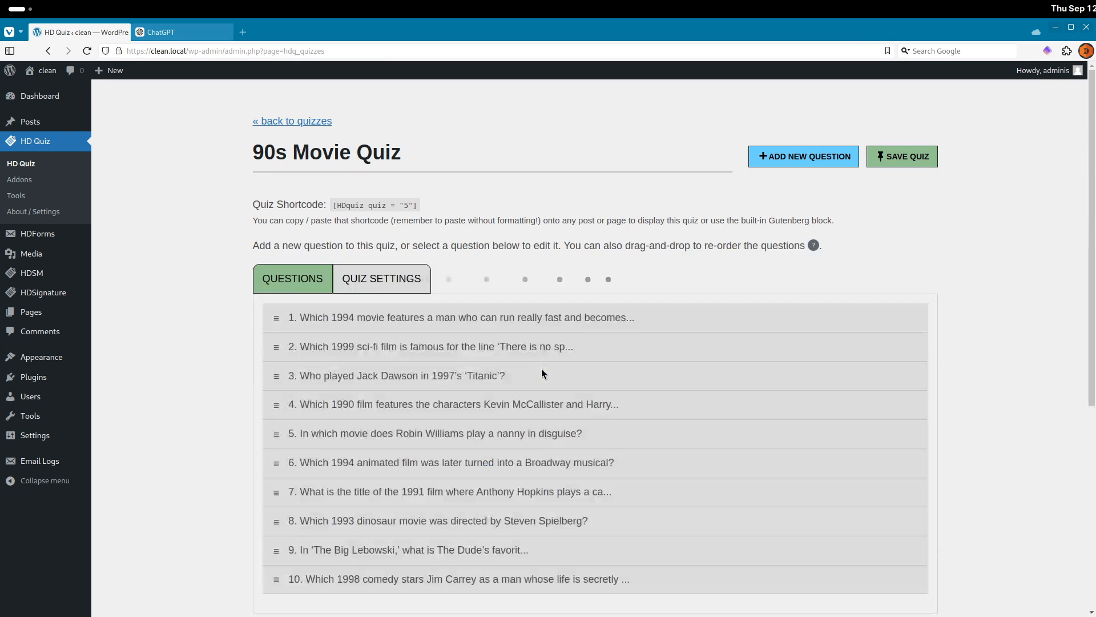
{"action": "scroll", "coordinate": [451, 371], "scroll_direction": "down", "scroll_amount": 2}
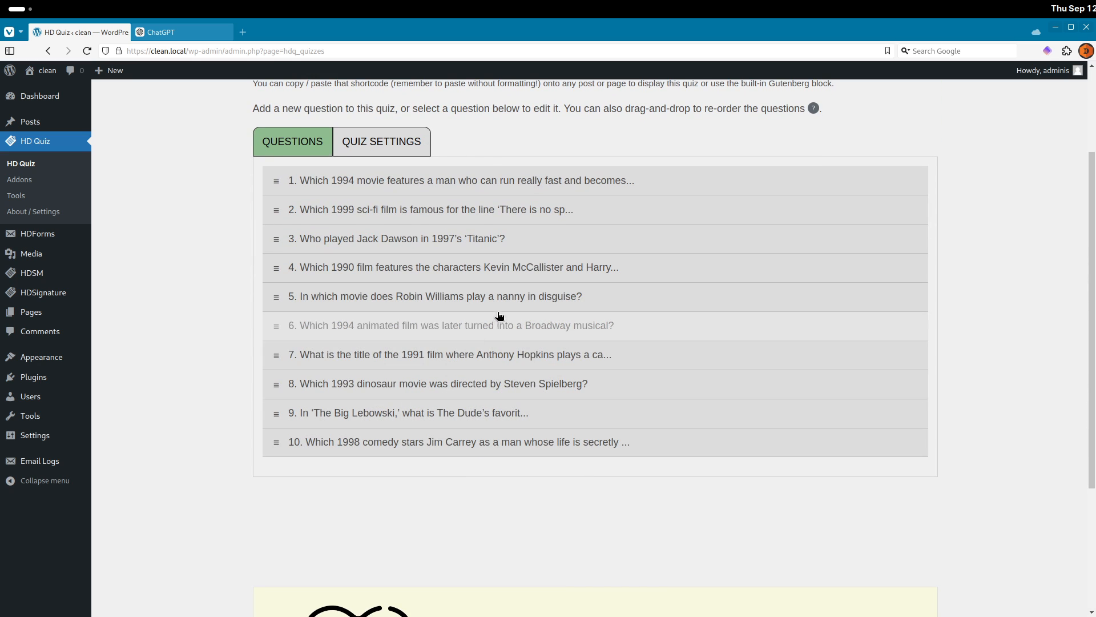
{"action": "left_click", "coordinate": [515, 298]}
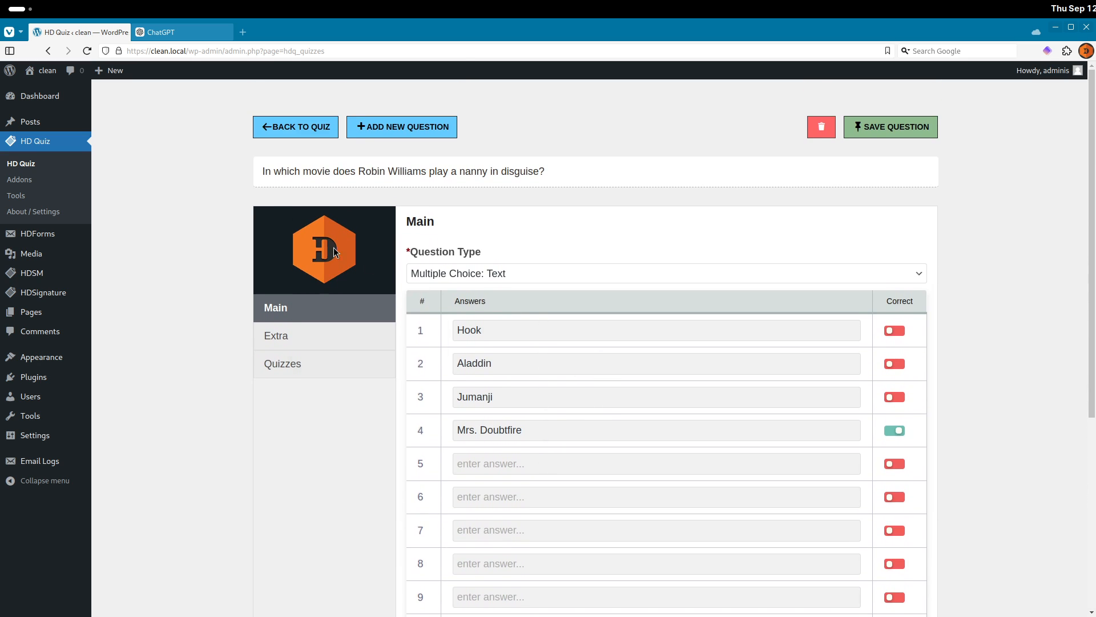
{"action": "left_click_drag", "start_coordinate": [265, 171], "coordinate": [566, 169]}
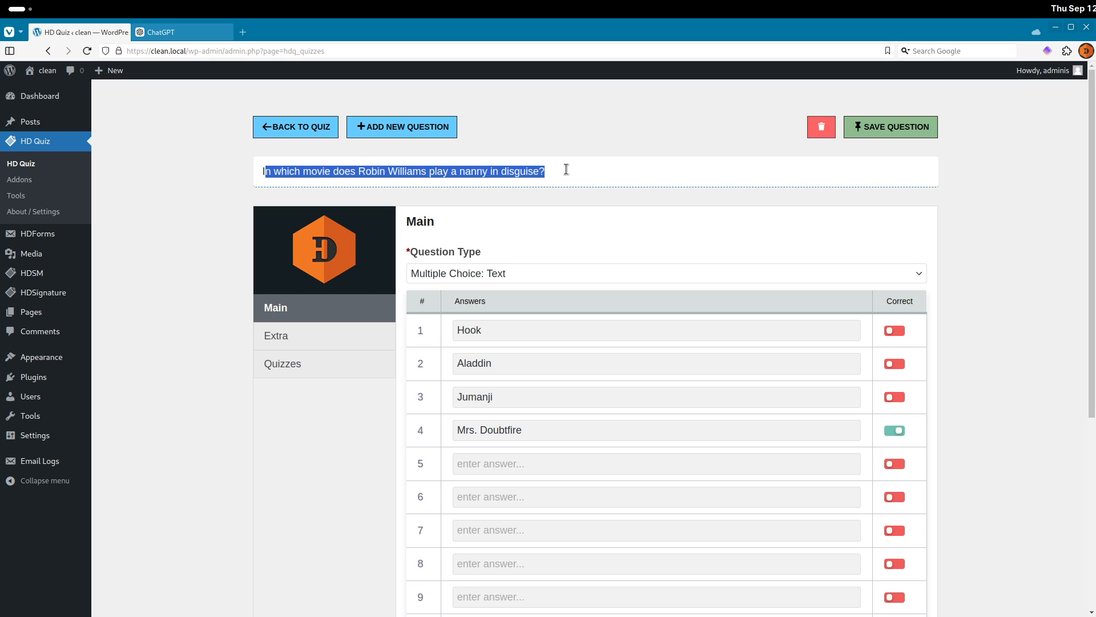
{"action": "triple_click", "coordinate": [590, 429]}
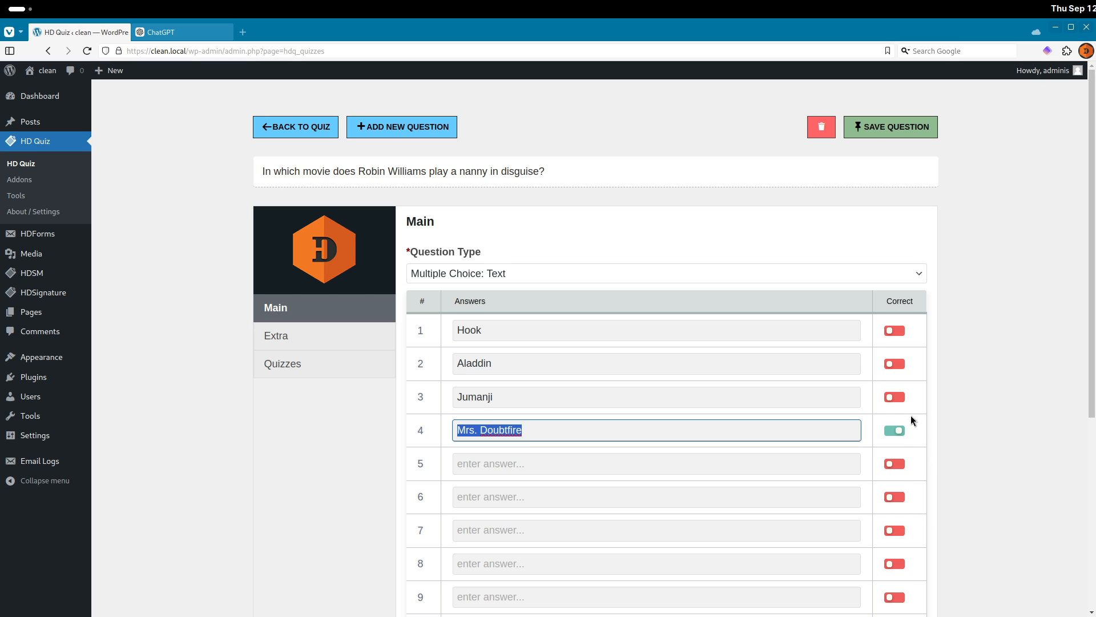
Create a new post titled AIQuiz.
{"action": "left_click", "coordinate": [30, 121]}
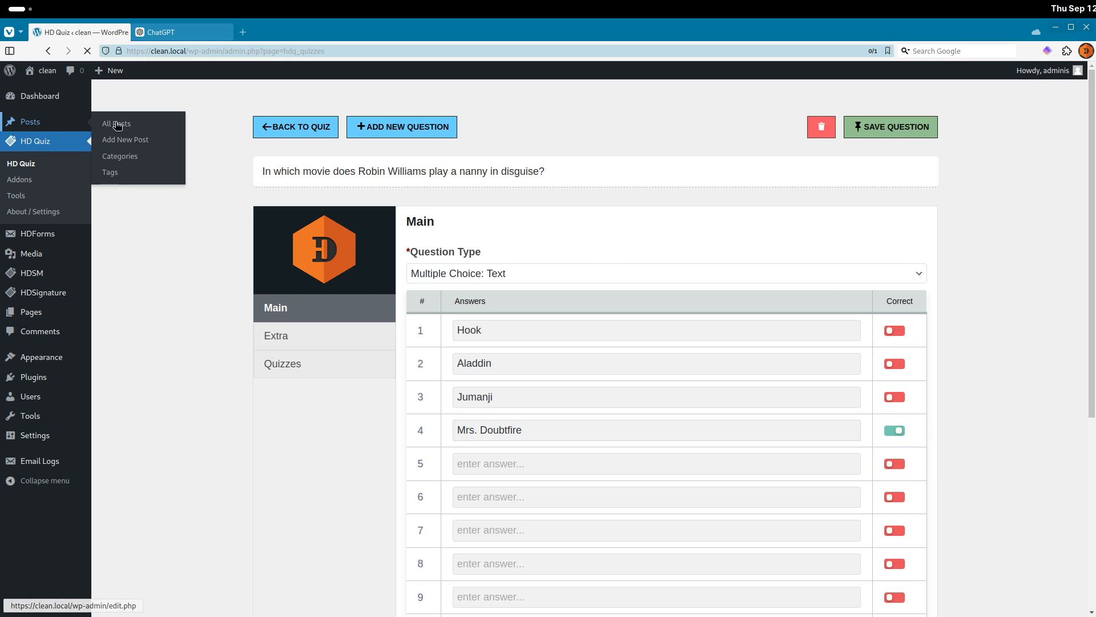
{"action": "left_click", "coordinate": [173, 99]}
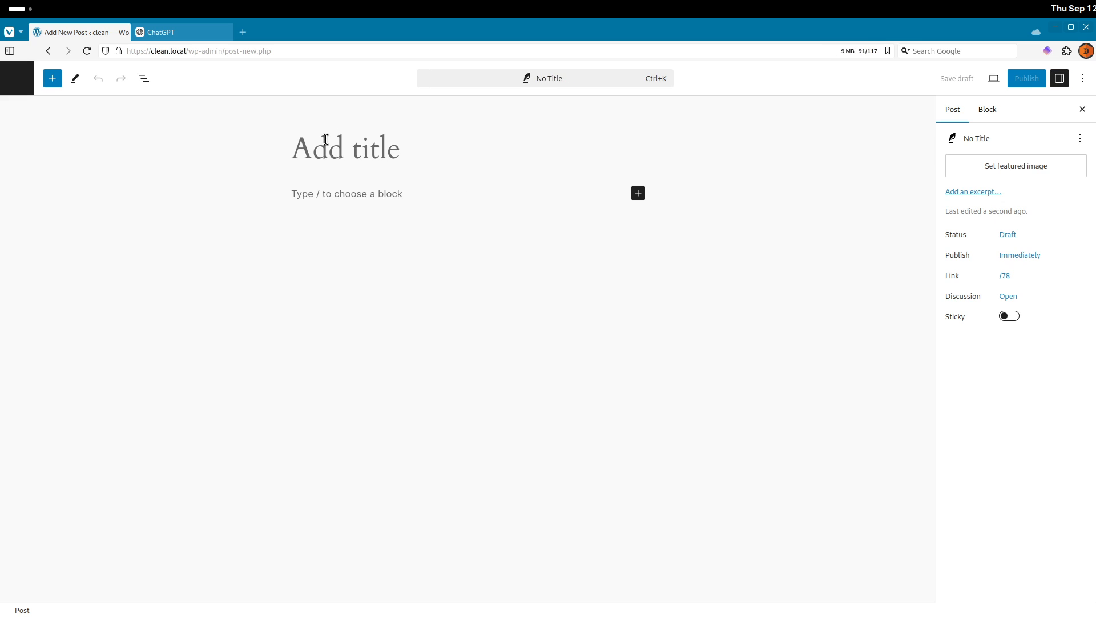
{"action": "type", "text": "Chat"}
{"action": "key", "text": "ctrl+BackSpace"}
{"action": "type", "text": "AIQuiz"}
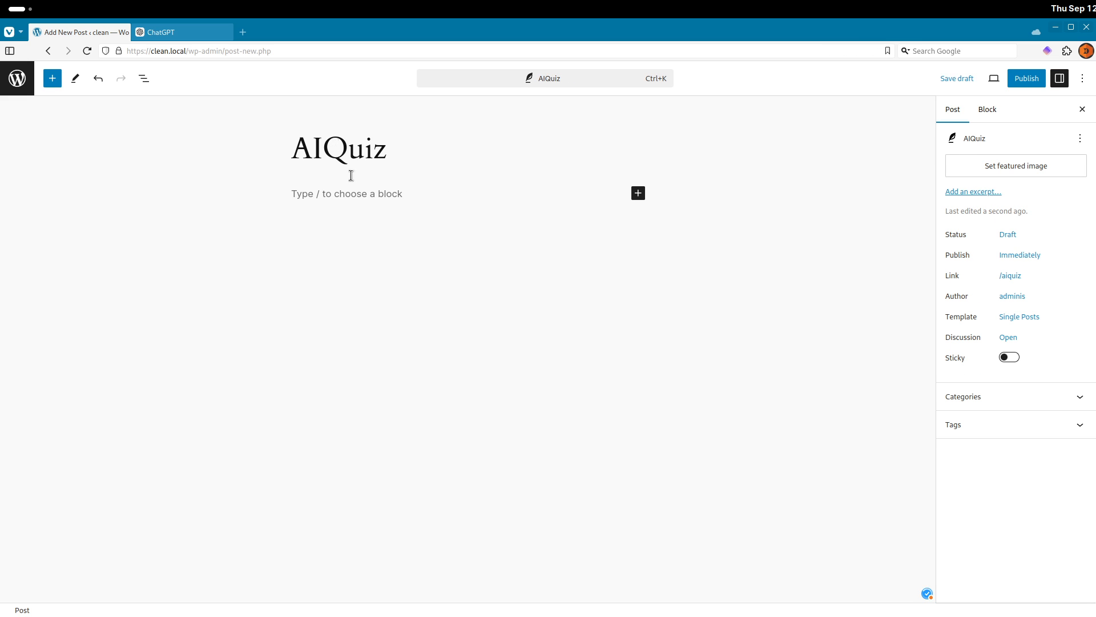
Insert an HD Quiz block showing the 90s Movie Quiz and publish the post.
{"action": "left_click", "coordinate": [368, 194]}
{"action": "type", "text": "/quiz"}
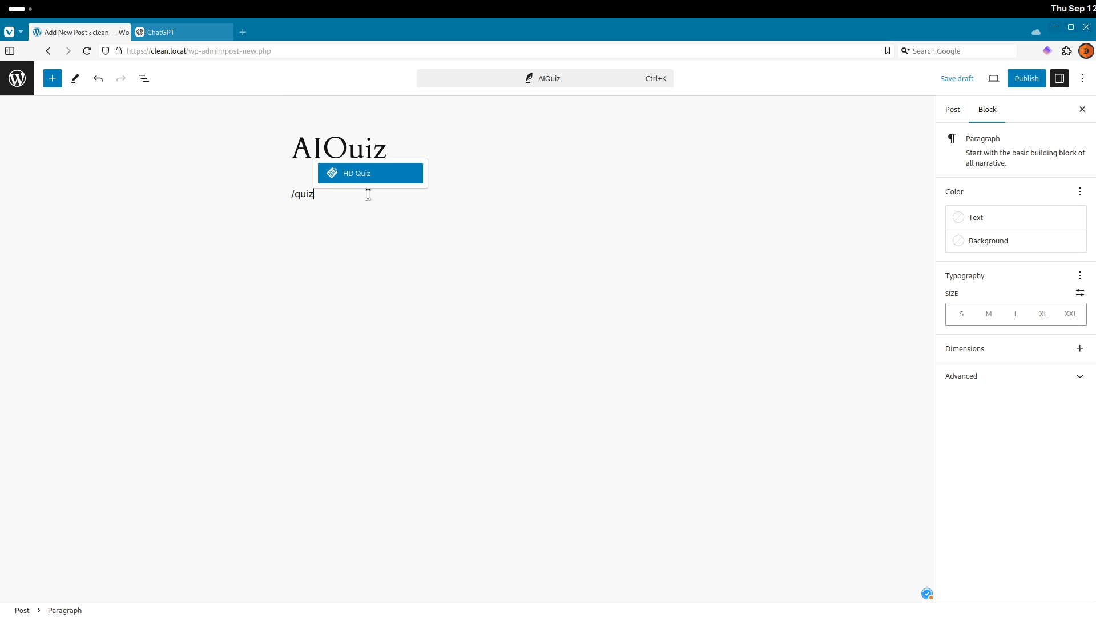
{"action": "left_click", "coordinate": [373, 175]}
{"action": "left_click", "coordinate": [383, 228]}
{"action": "left_click", "coordinate": [387, 255]}
{"action": "left_click", "coordinate": [1022, 78]}
{"action": "left_click", "coordinate": [974, 80]}
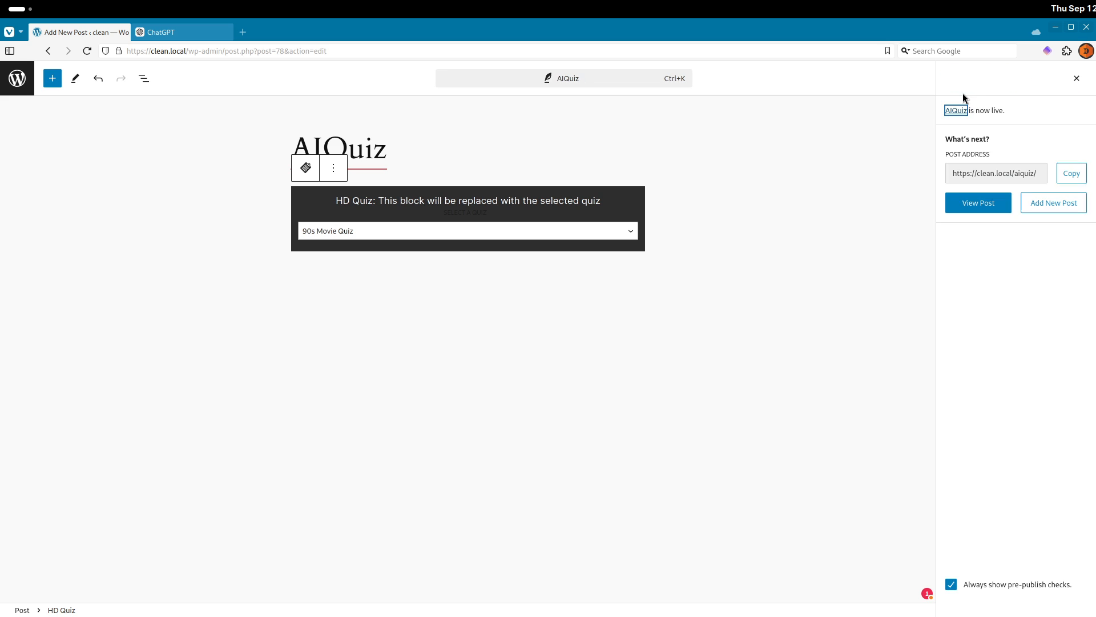
View the published AIQuiz post and scroll through all the quiz questions.
{"action": "left_click", "coordinate": [109, 591]}
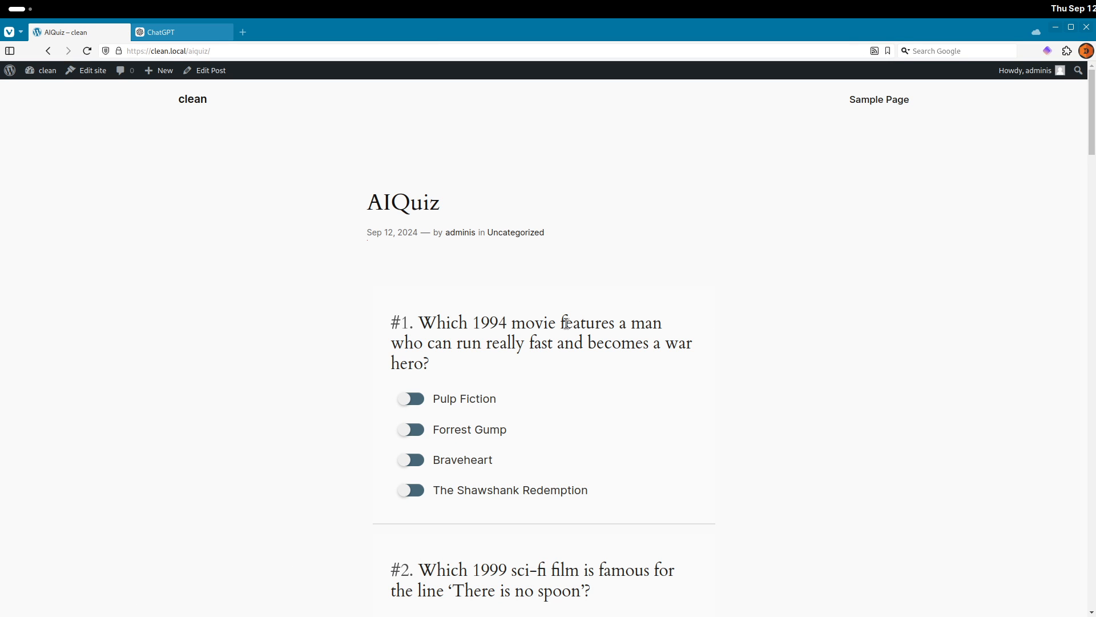
{"action": "scroll", "coordinate": [572, 316], "scroll_direction": "down", "scroll_amount": 15}
{"action": "scroll", "coordinate": [575, 314], "scroll_direction": "down", "scroll_amount": 10}
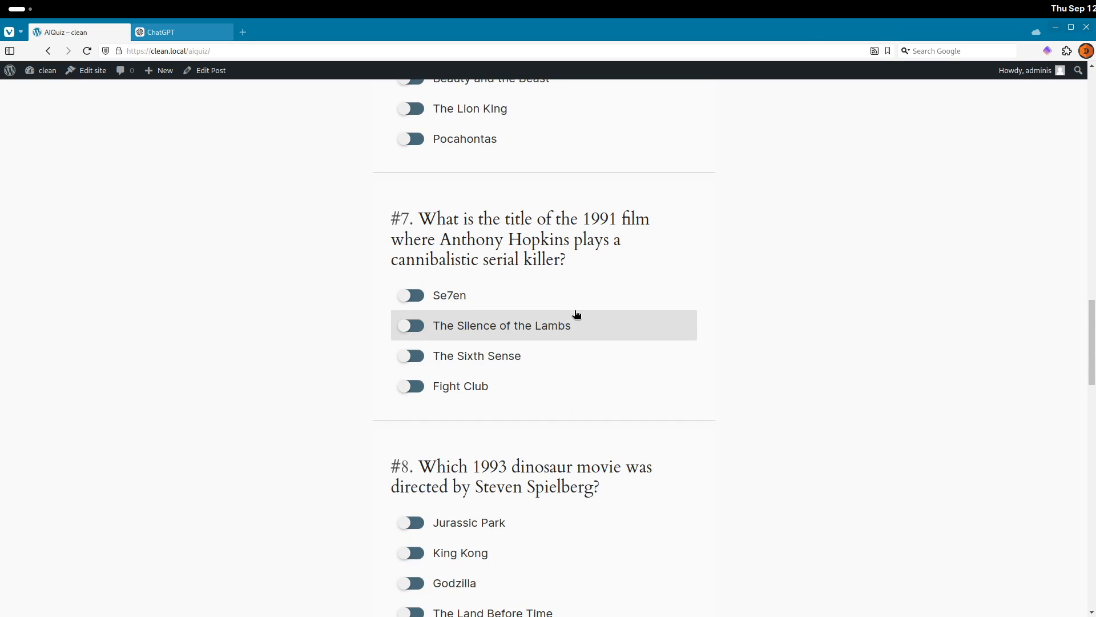
{"action": "scroll", "coordinate": [576, 315], "scroll_direction": "down", "scroll_amount": 10}
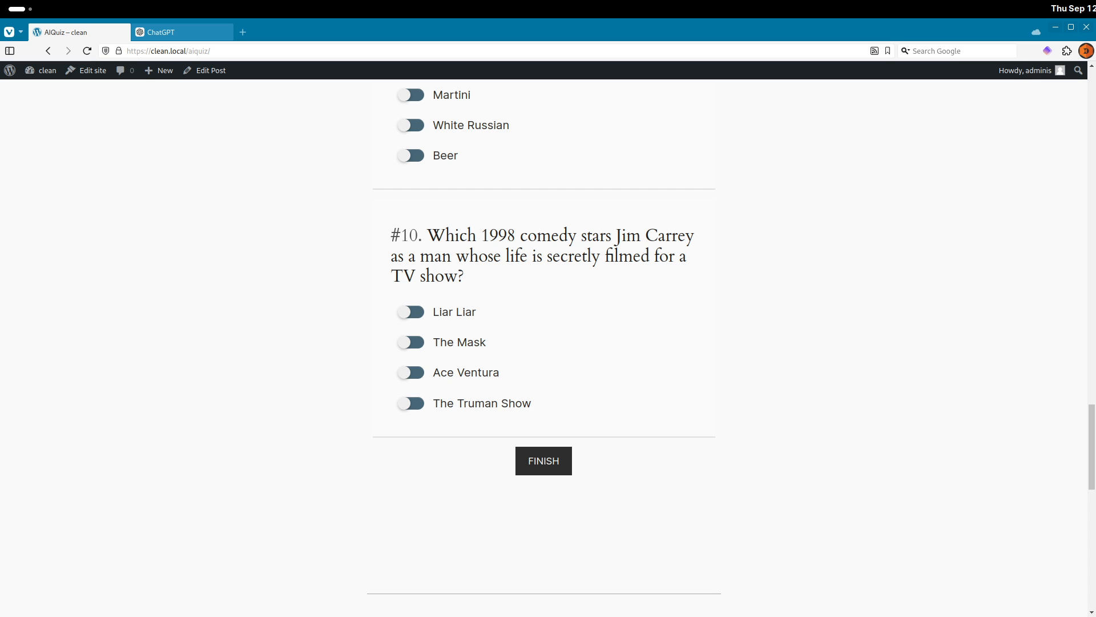
Return to the ChatGPT conversation and scroll up to the original quiz prompt.
{"action": "left_click", "coordinate": [162, 32]}
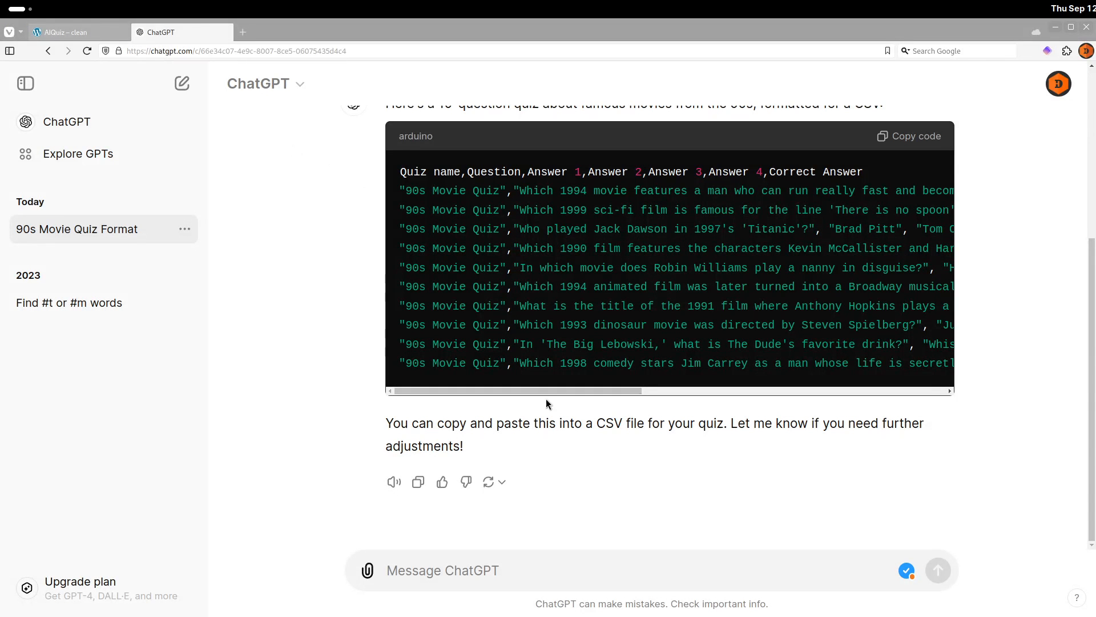
{"action": "scroll", "coordinate": [543, 398], "scroll_direction": "up", "scroll_amount": 5}
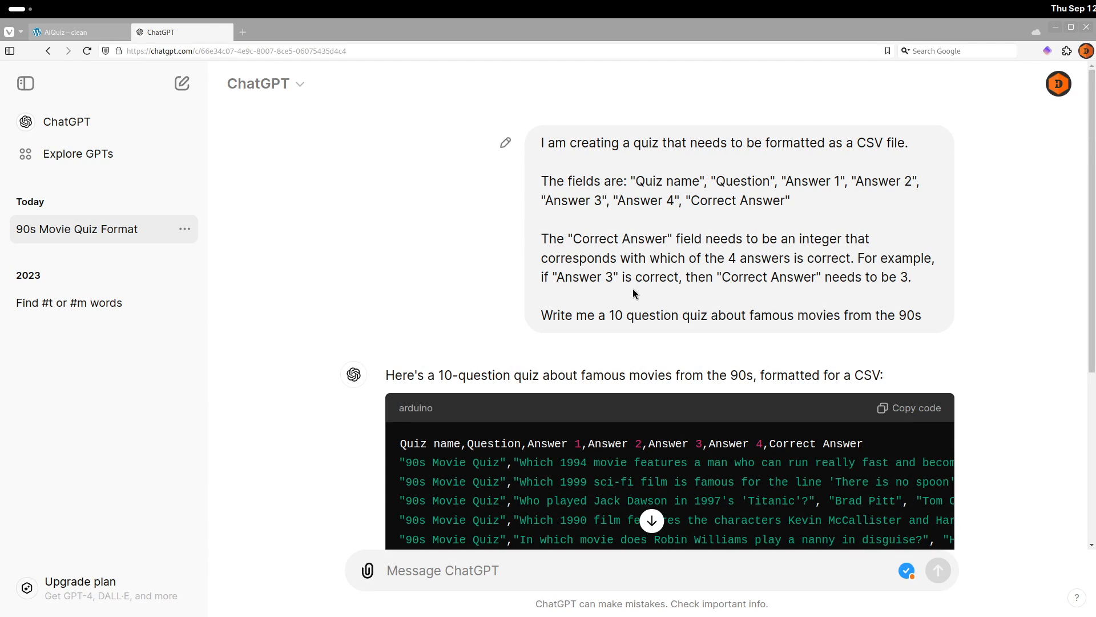